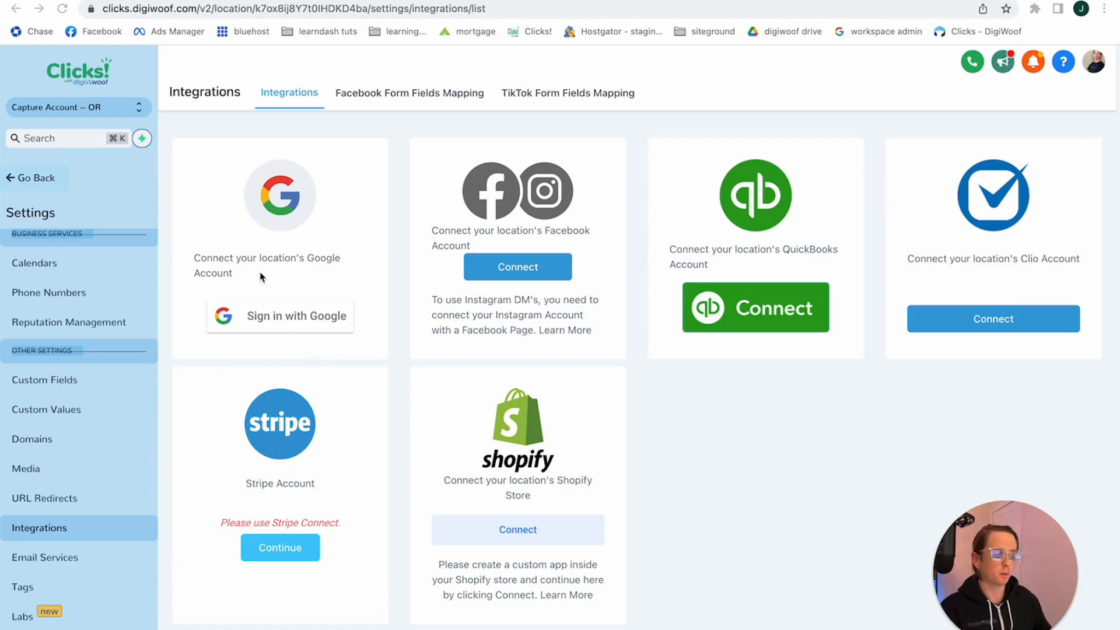
# Sign in with the business Google account to connect it to the location, and check the selected Google My Business page
pyautogui.click(293, 320)
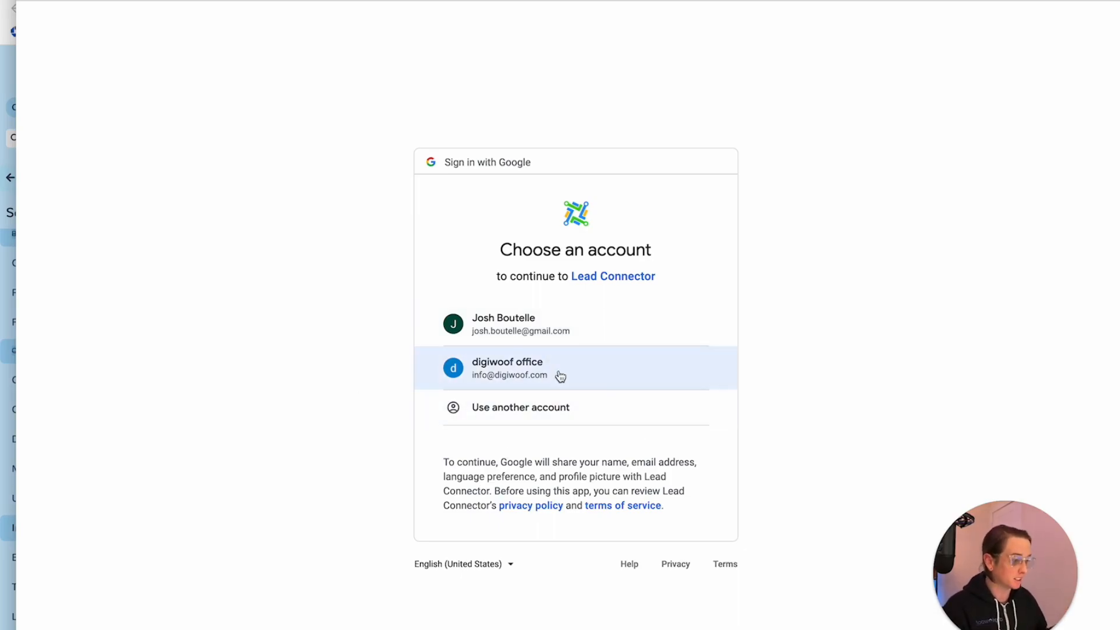
pyautogui.click(607, 354)
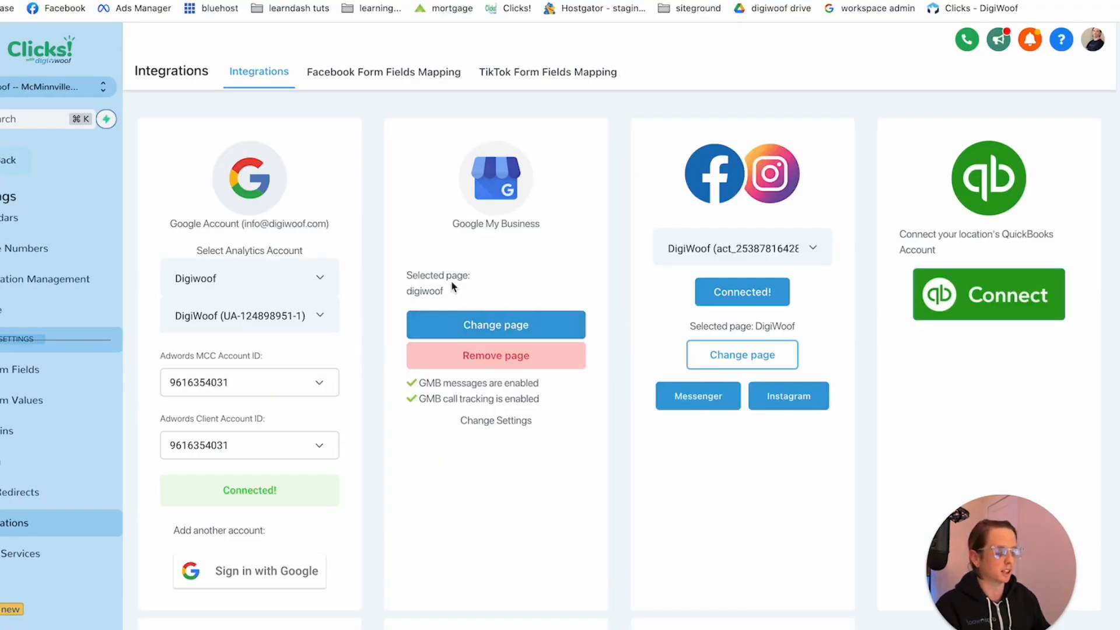
pyautogui.moveTo(457, 292); pyautogui.dragTo(405, 292)
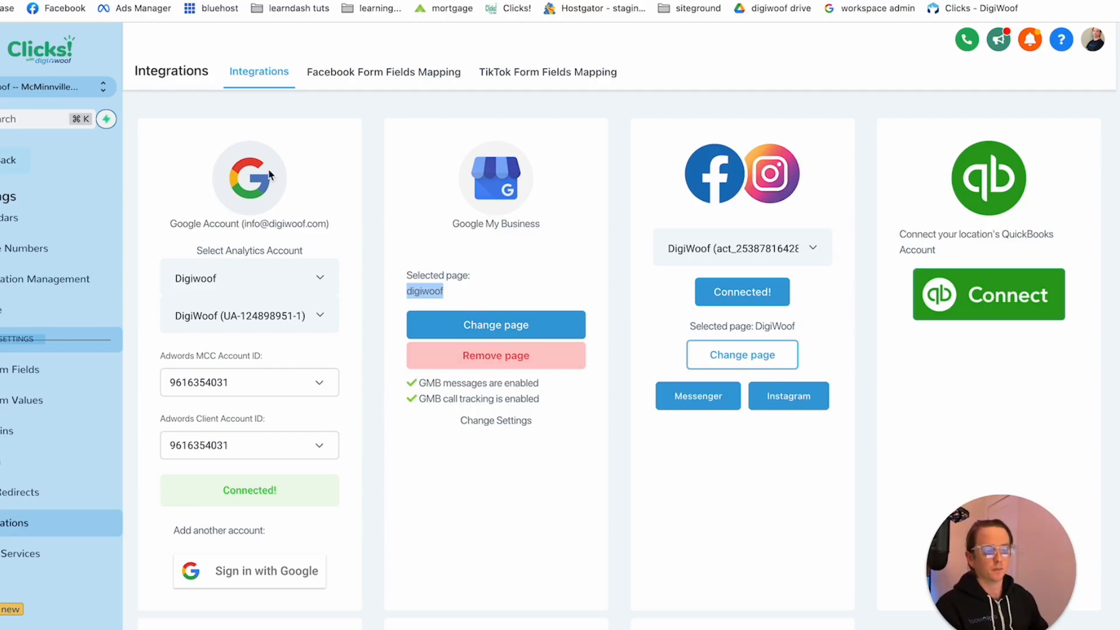
# In the reputation management settings, begin the review SMS message with the greeting "HI {{contact.name}}," followed by a blank line
pyautogui.click(55, 282)
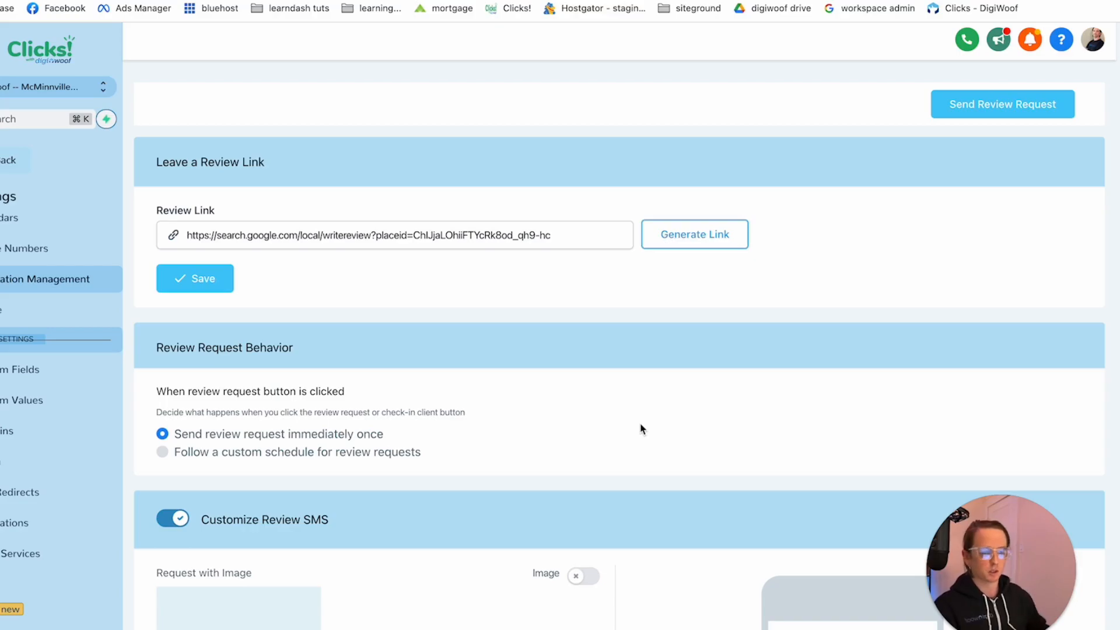
pyautogui.scroll(-5, 709, 368)
pyautogui.click(293, 515)
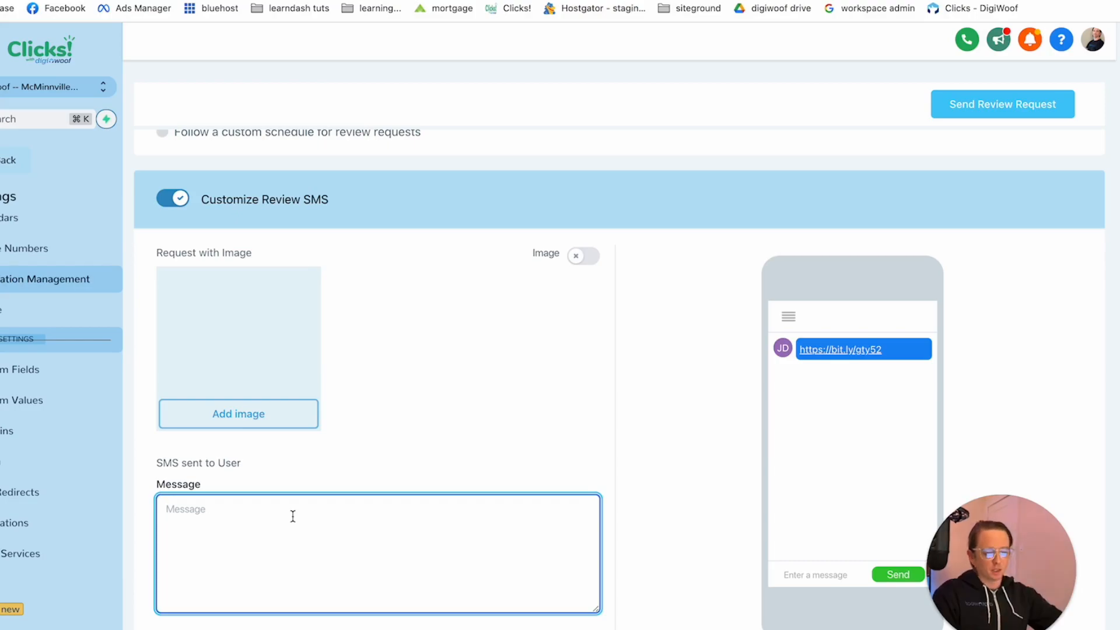
pyautogui.write('HI')
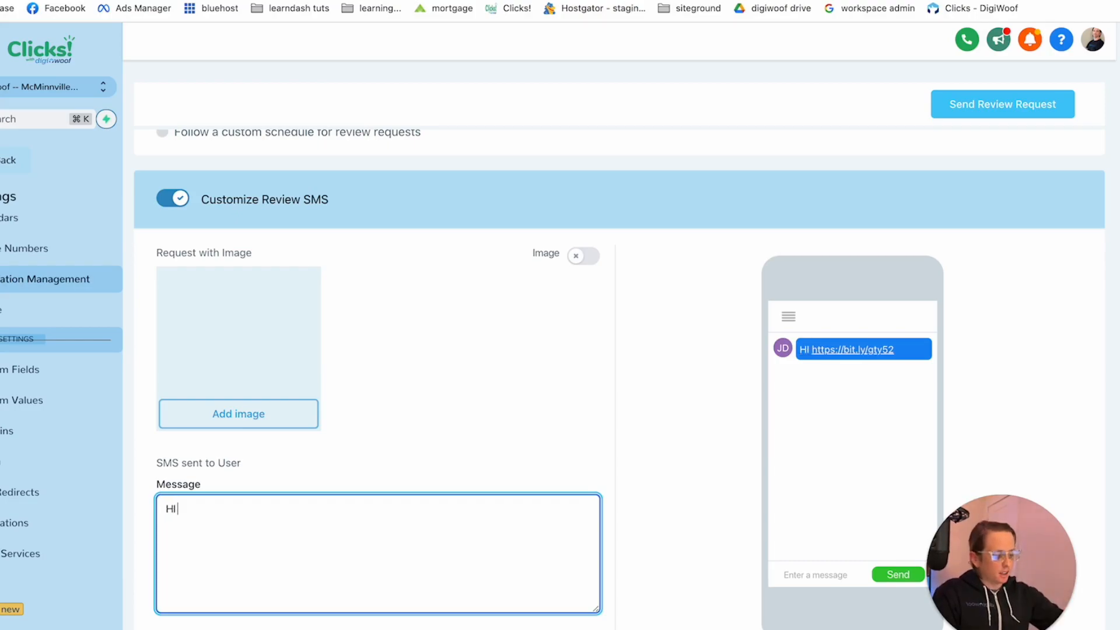
pyautogui.write(' {{cont')
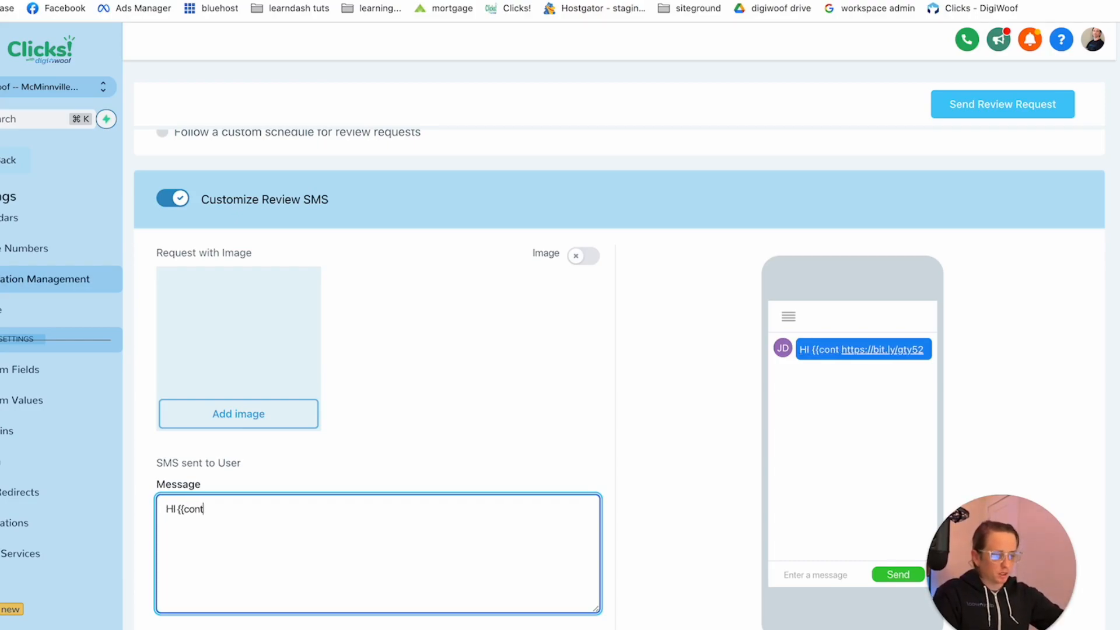
pyautogui.write('act.name}}')
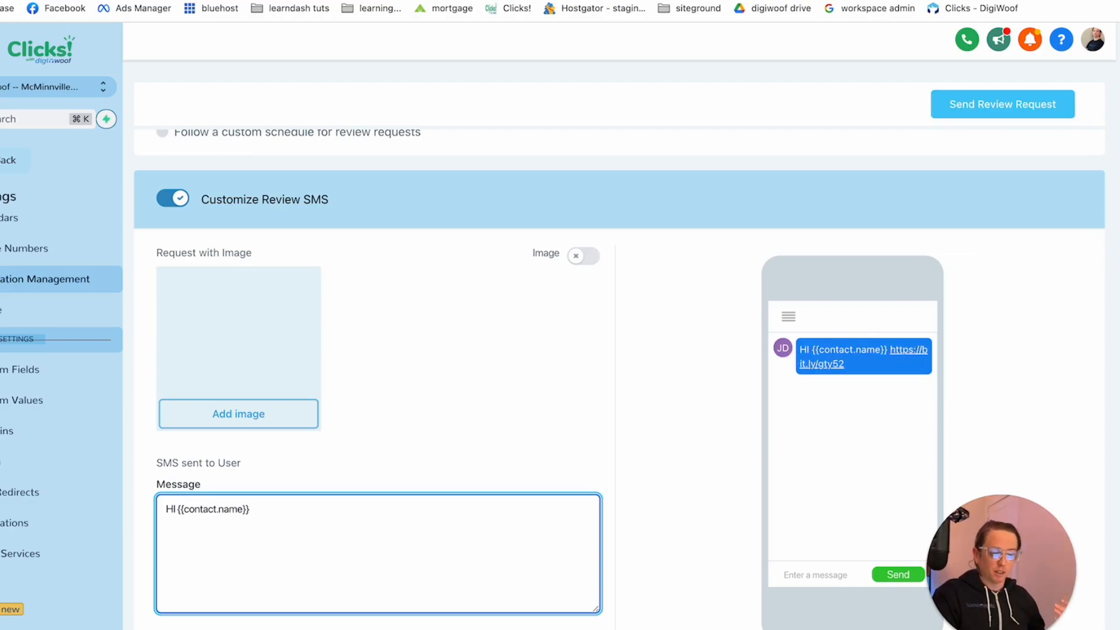
pyautogui.write(',')
pyautogui.press('Return')
pyautogui.press('Return')
# Add the line "I really enjoying with {{dog.name}}." below the greeting in the review SMS message
pyautogui.write('I really ')
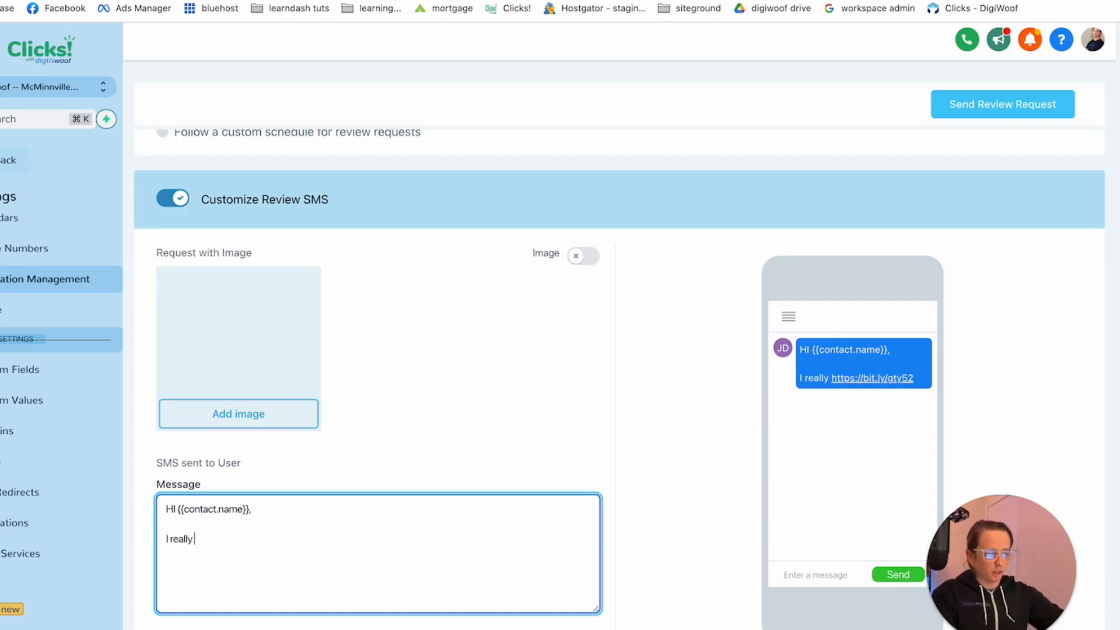
pyautogui.write('enjoying with ')
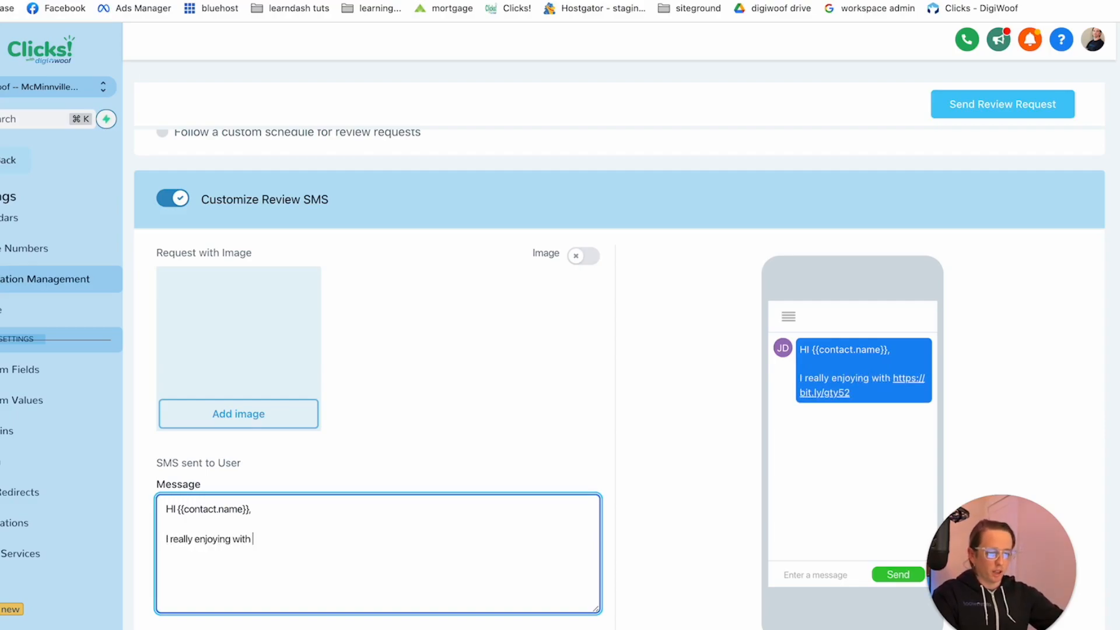
pyautogui.write('{{')
pyautogui.write('dog.')
pyautogui.write('name')
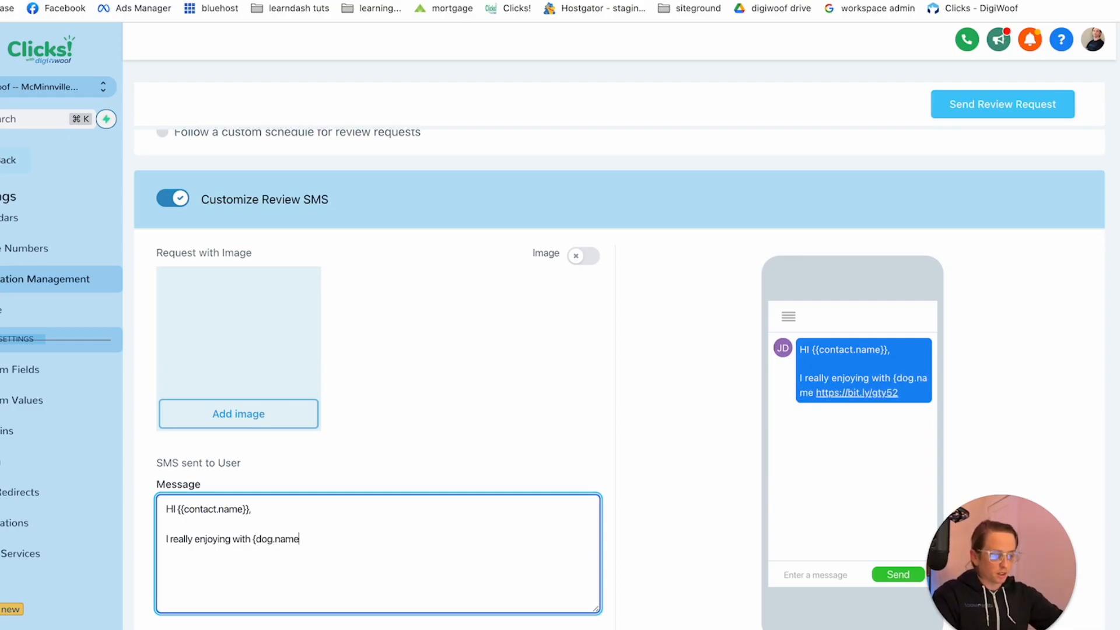
pyautogui.write('}}')
pyautogui.click(255, 540)
pyautogui.write('{')
pyautogui.click(369, 535)
pyautogui.write('.')
pyautogui.press('Return')
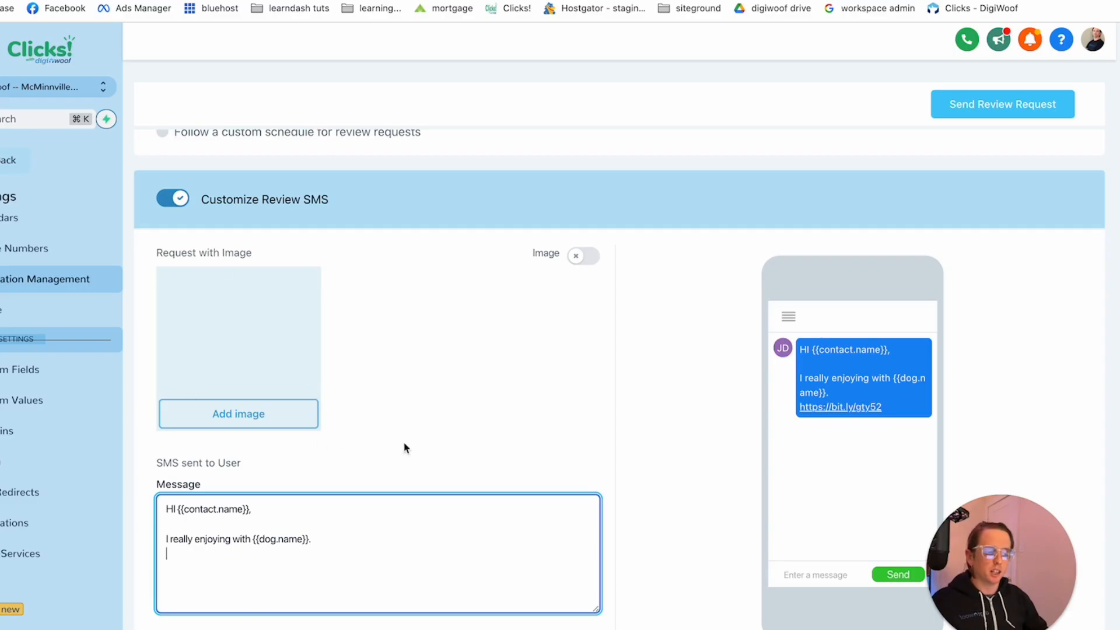
# Examine the review email customization, including its subject, heading and message fields
pyautogui.scroll(-3, 516, 281)
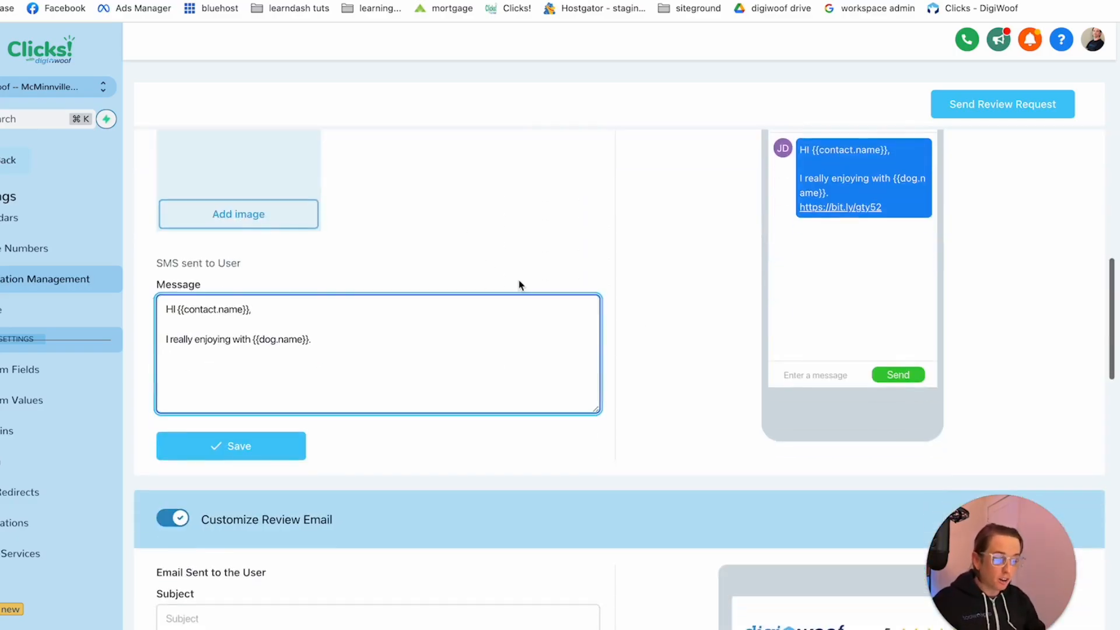
pyautogui.scroll(3, 362, 297)
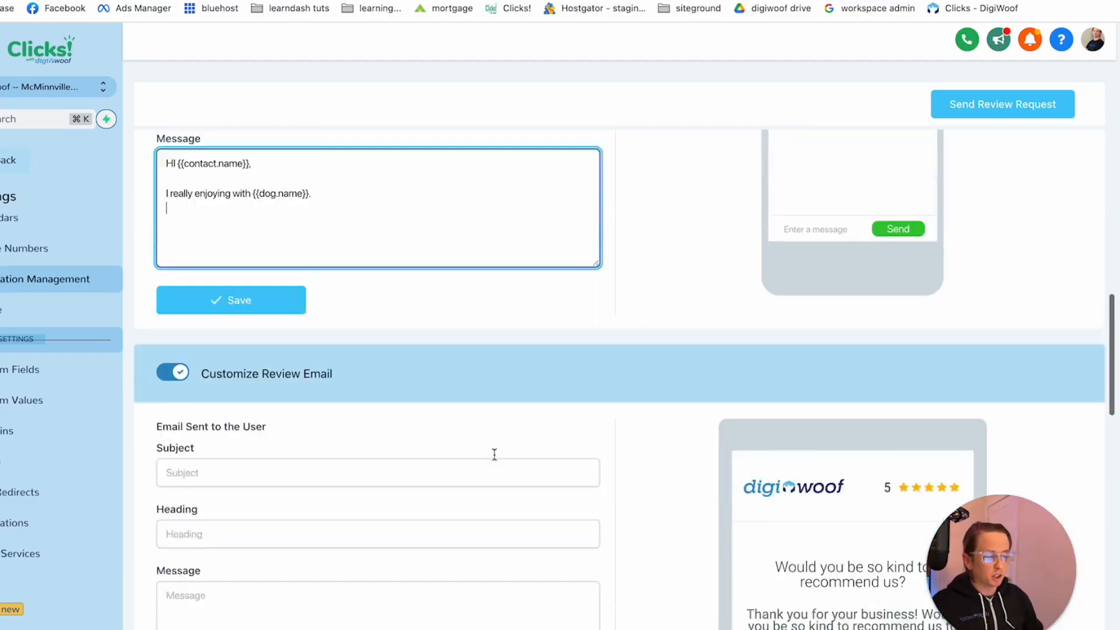
pyautogui.scroll(-5, 493, 452)
pyautogui.click(221, 420)
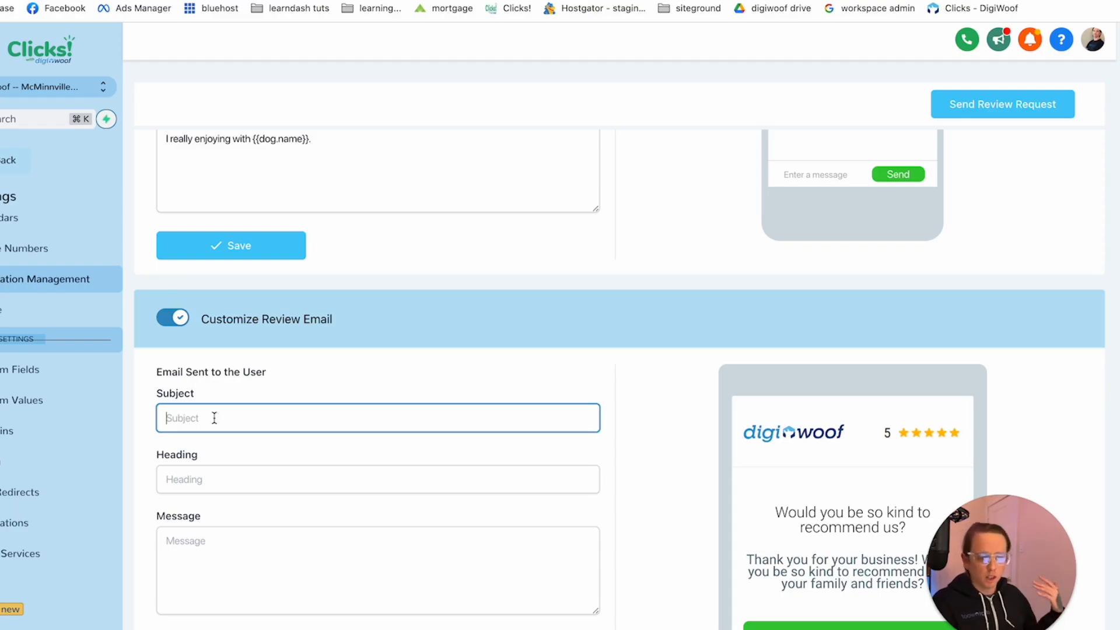
pyautogui.click(464, 514)
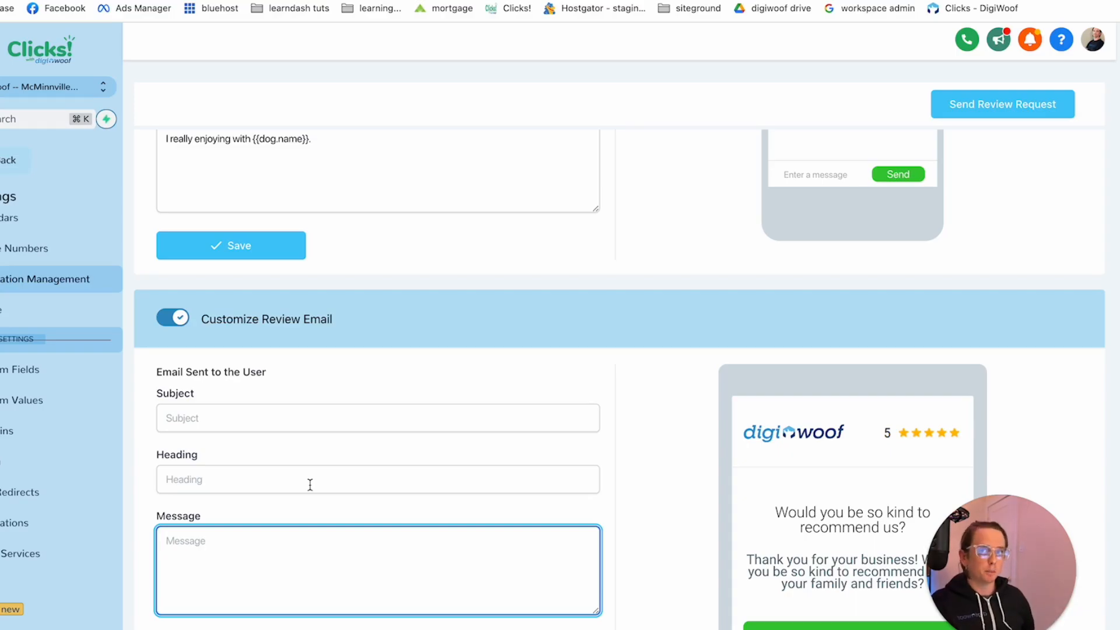
pyautogui.scroll(-4, 207, 496)
pyautogui.scroll(7, 994, 124)
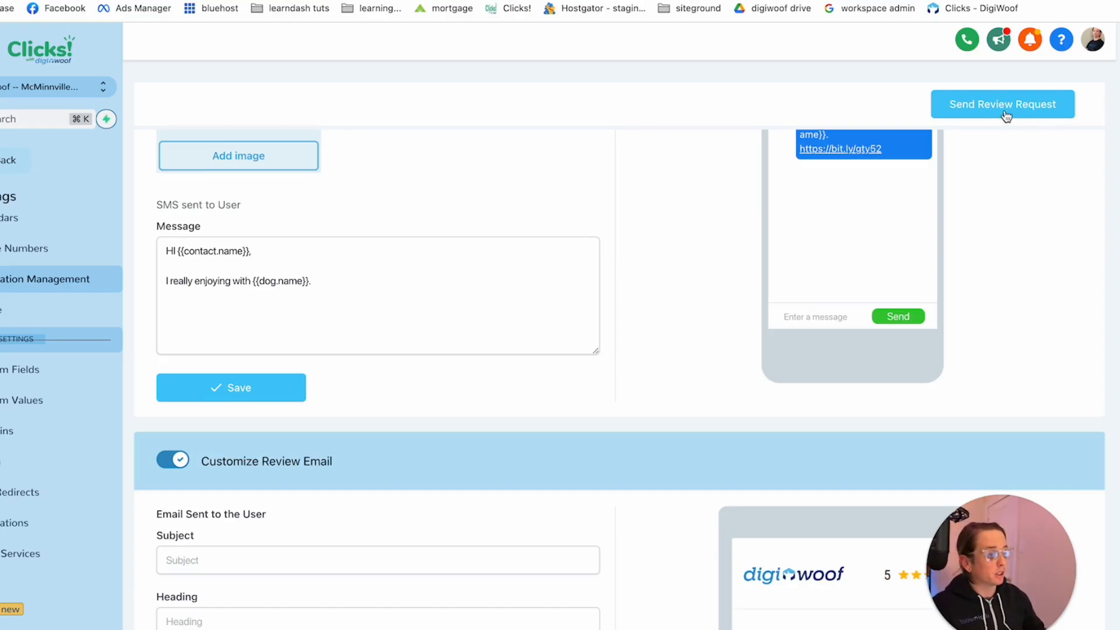
# Start a review request, enter the customer's full name to look up the contact, and close the form without sending an invite
pyautogui.click(1006, 116)
pyautogui.click(402, 157)
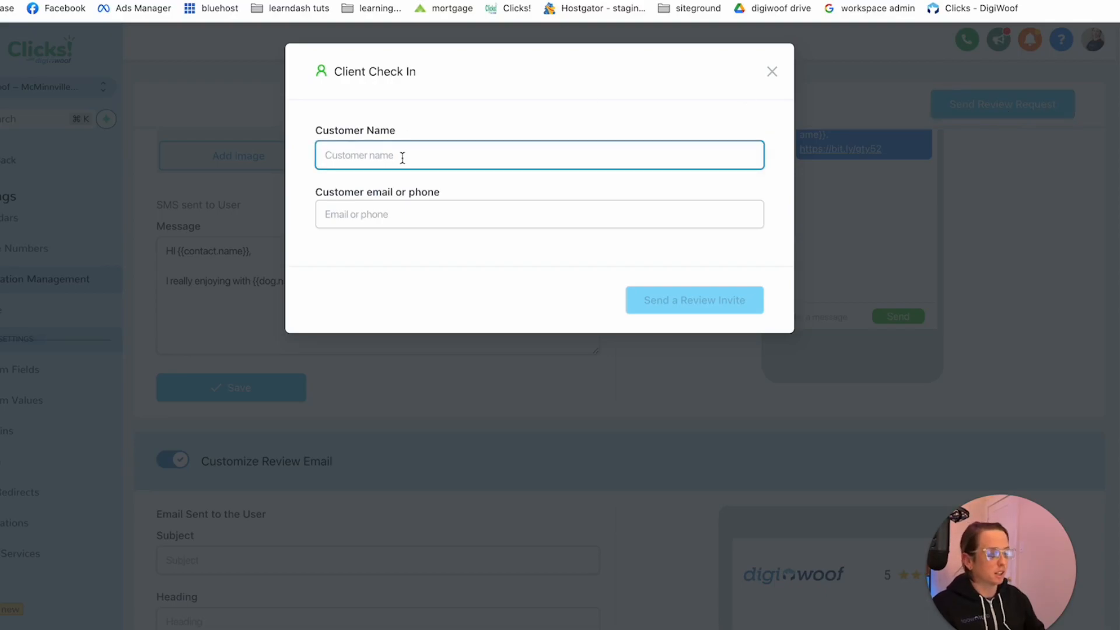
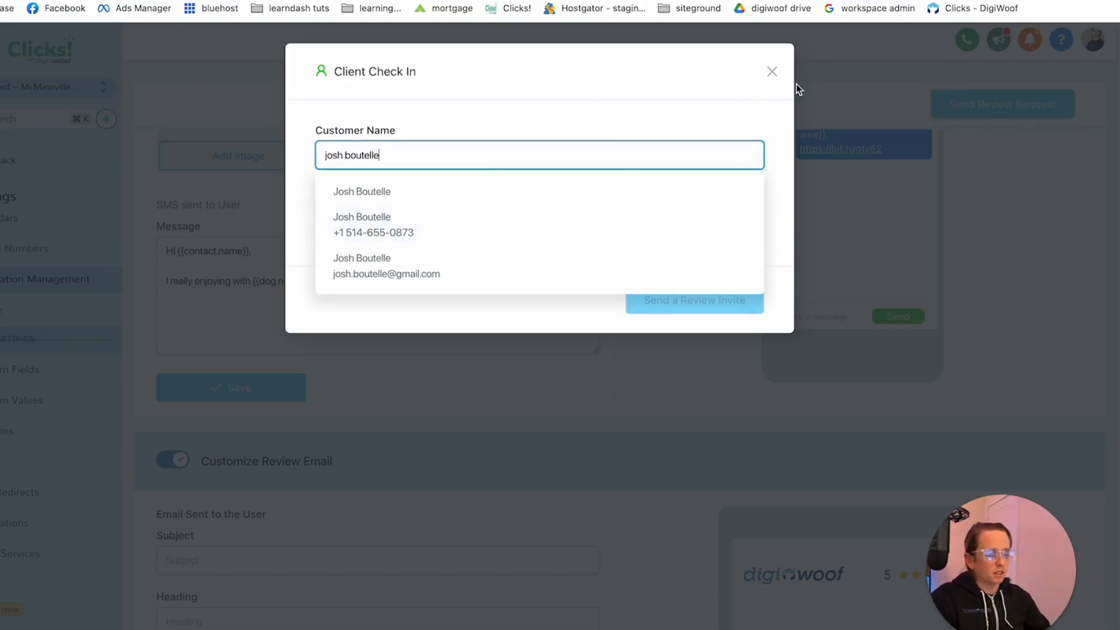
pyautogui.click(769, 75)
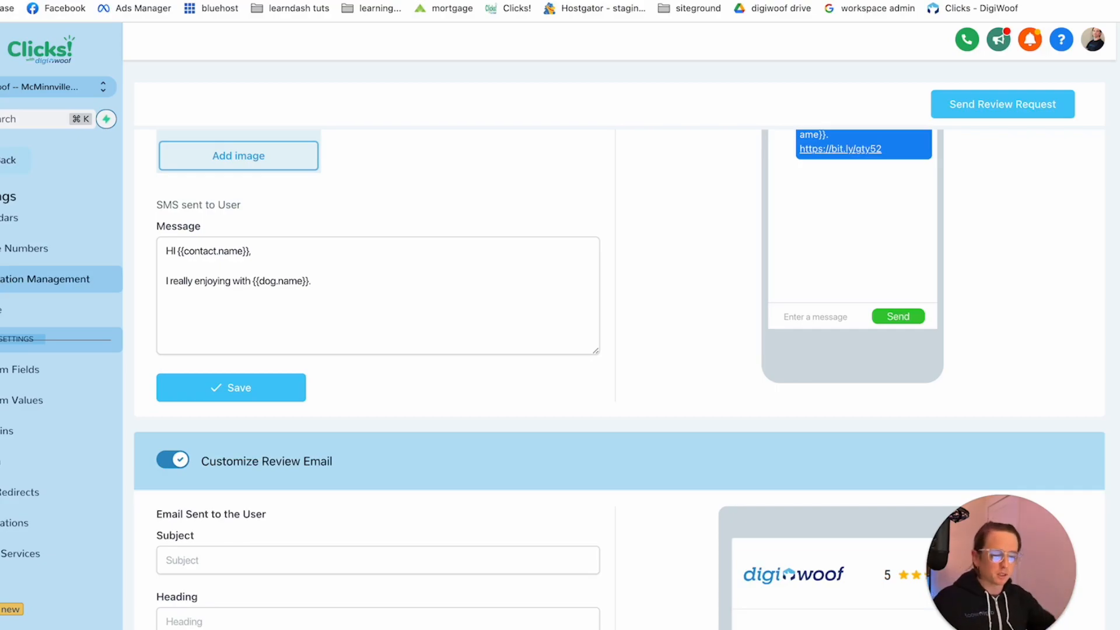
# Leave the settings and open the Call Booked workflow from the Templates folder of the automation workflows
pyautogui.click(6, 168)
pyautogui.click(42, 443)
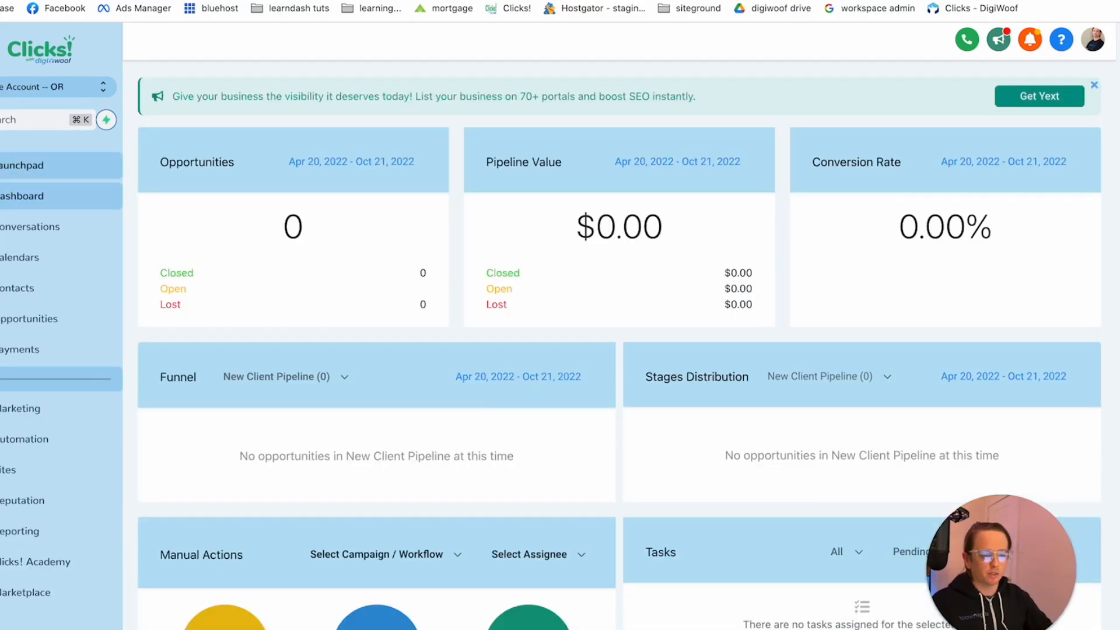
pyautogui.click(36, 439)
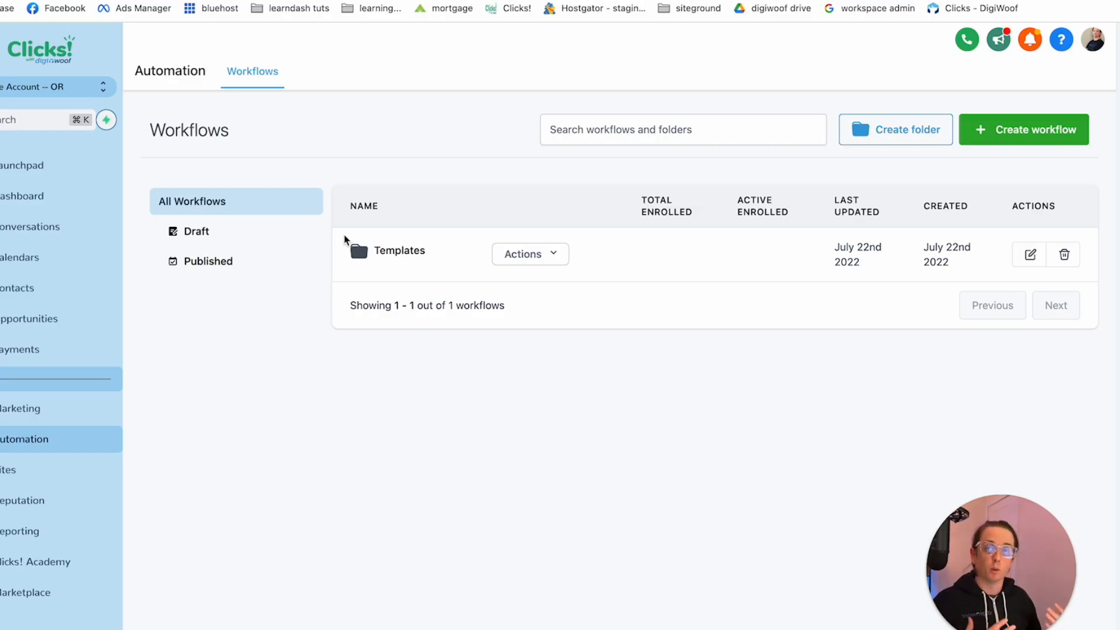
pyautogui.click(394, 256)
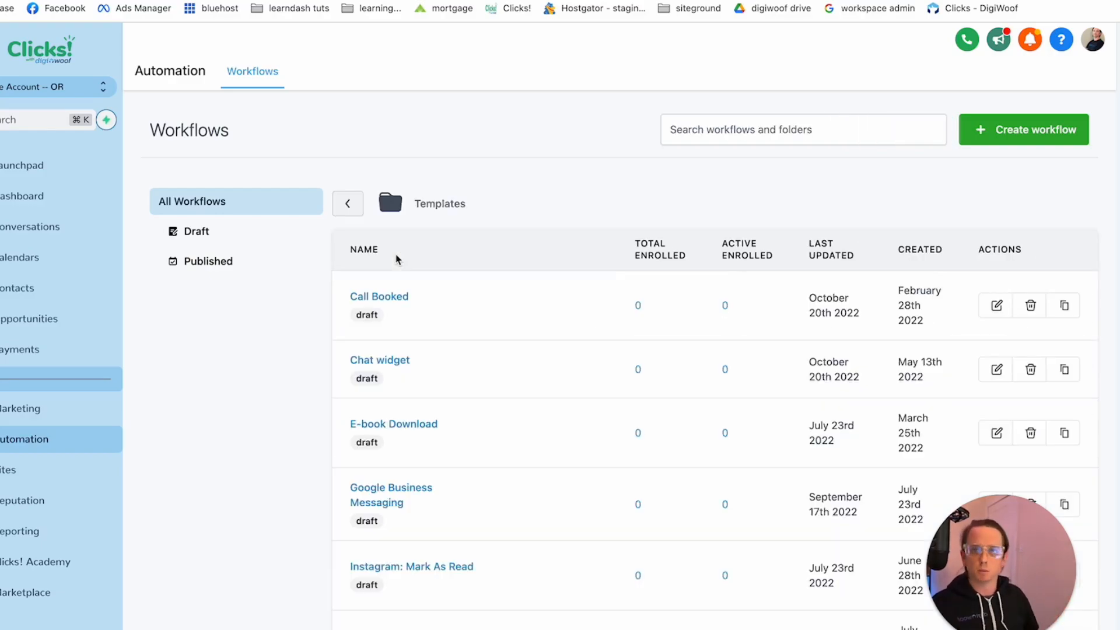
pyautogui.moveTo(323, 290)
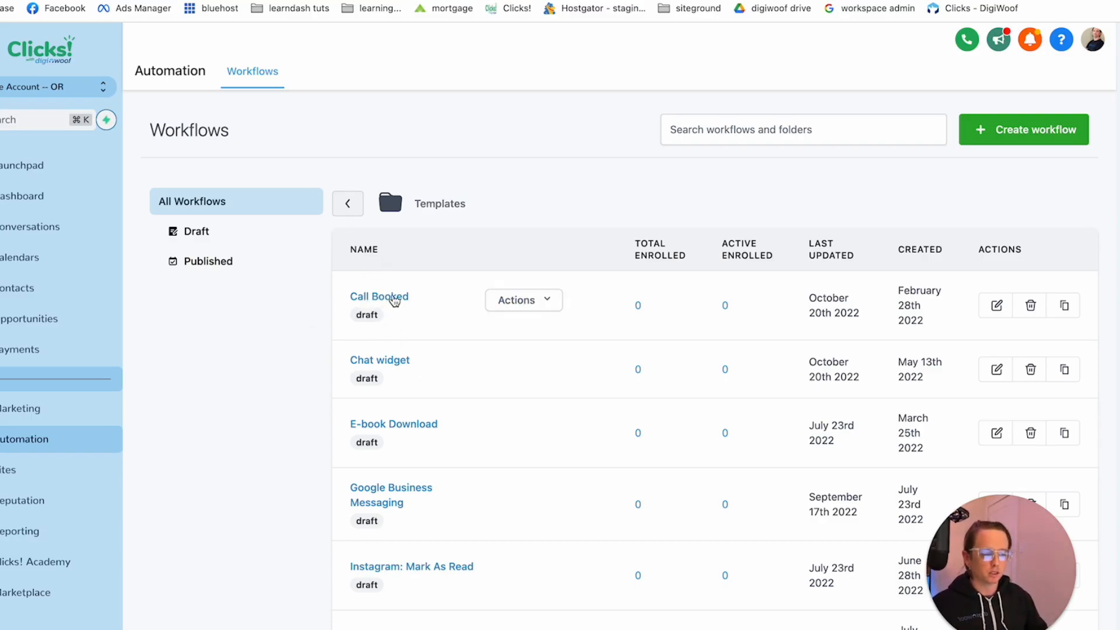
pyautogui.click(390, 299)
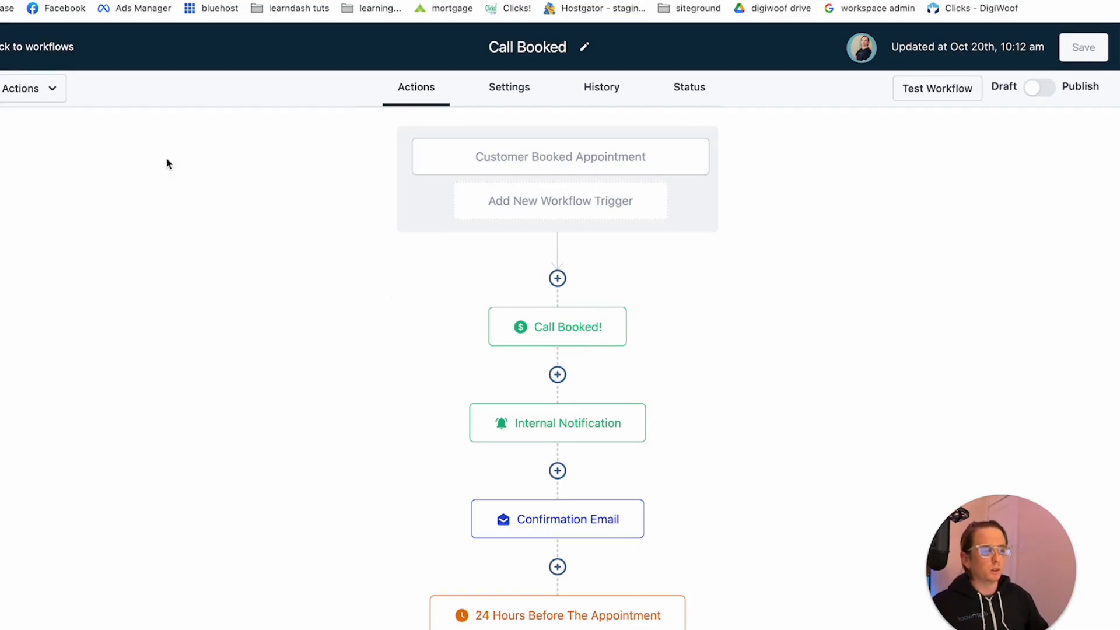
# Reopen the Call Booked workflow and inspect the calendar filter choices of its Customer Booked Appointment trigger, closing it without changes
pyautogui.click(27, 47)
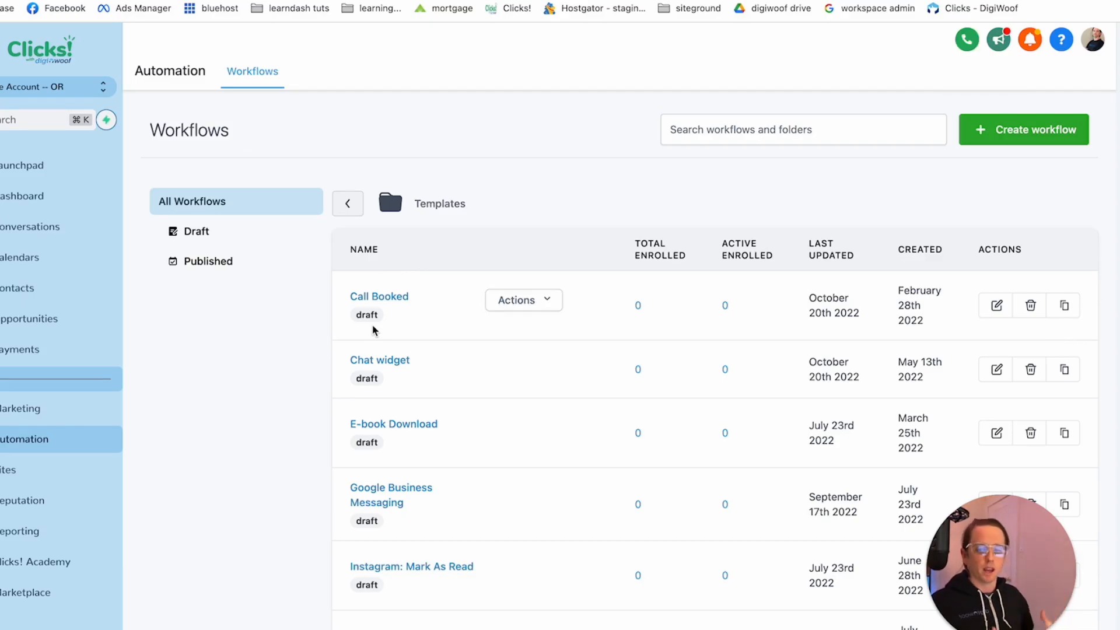
pyautogui.click(387, 301)
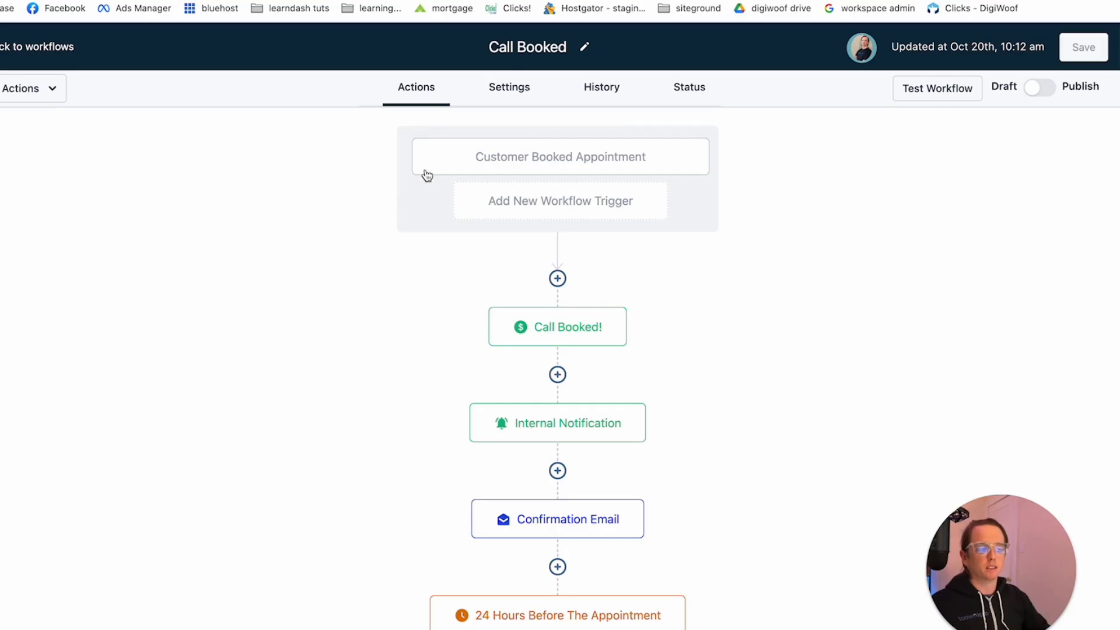
pyautogui.click(448, 167)
pyautogui.click(882, 311)
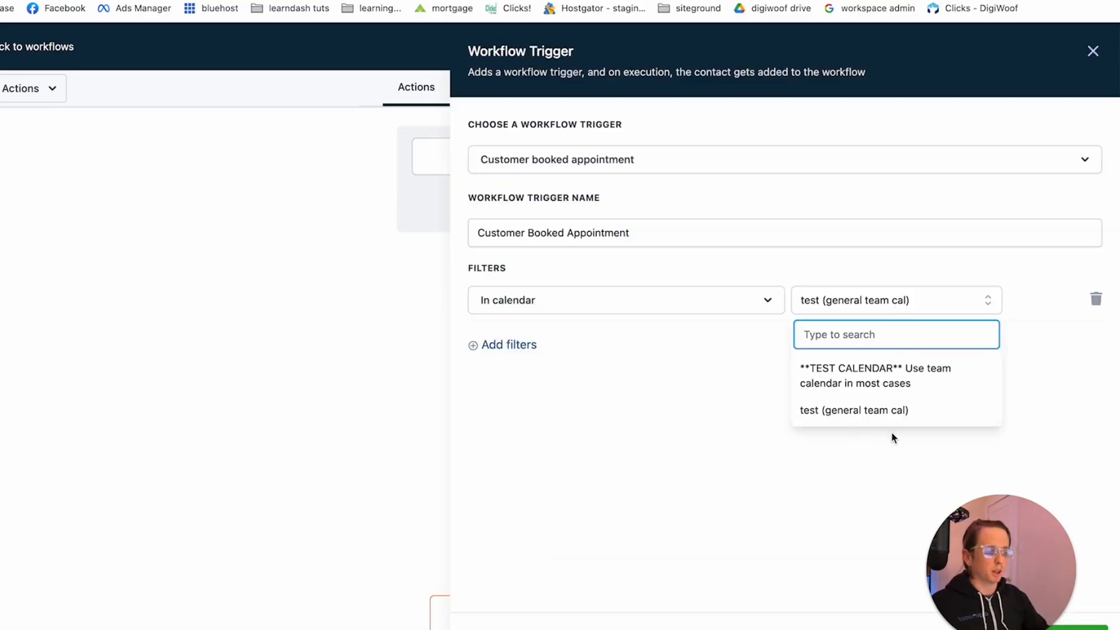
pyautogui.click(657, 362)
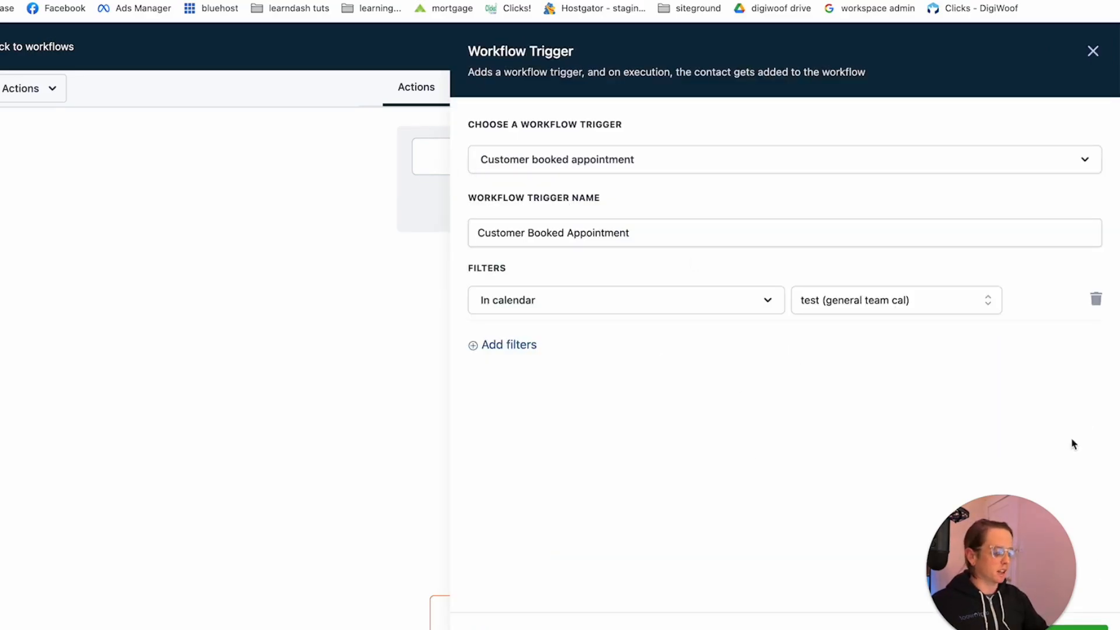
pyautogui.moveTo(1021, 576); pyautogui.dragTo(86, 577)
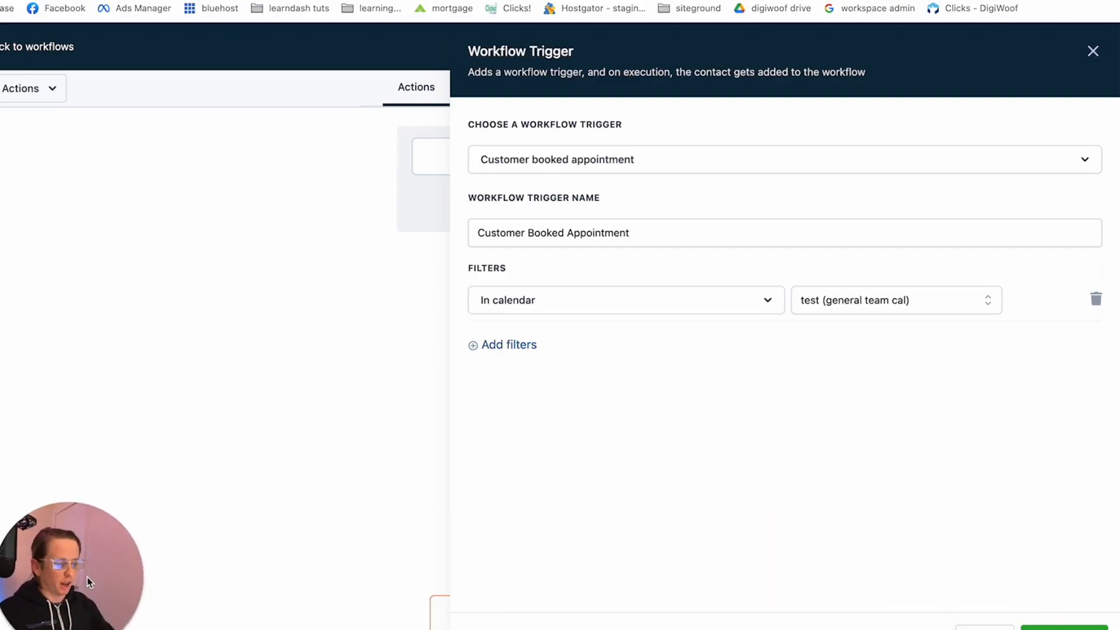
pyautogui.click(985, 628)
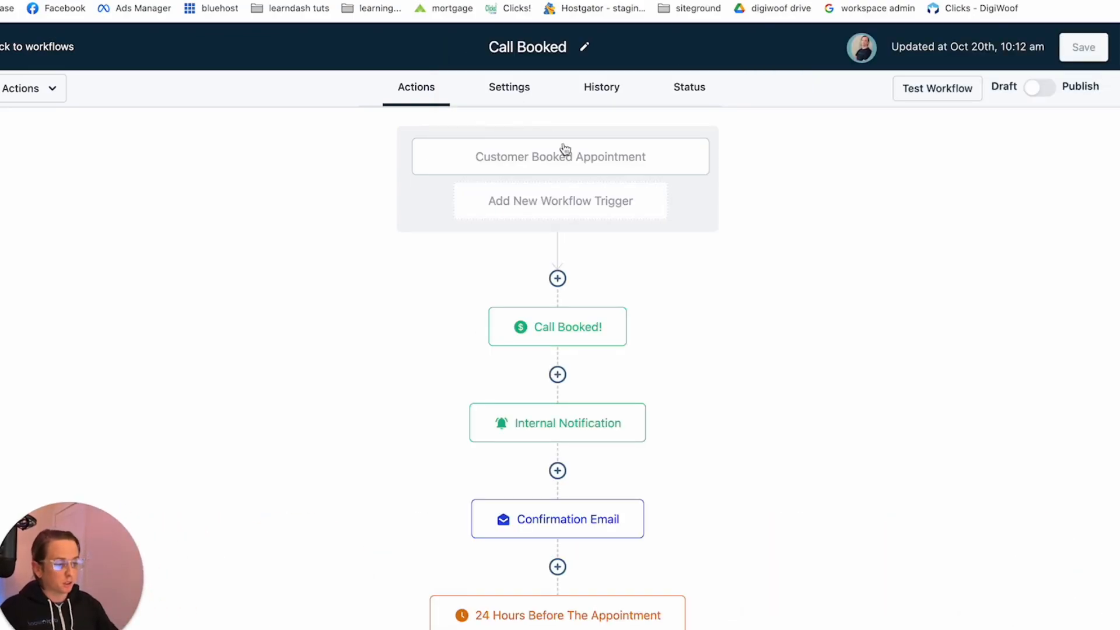
# Examine the Confirmation Email action's message and the wait settings of the 24 Hours Before The Appointment action
pyautogui.scroll(-3, 604, 396)
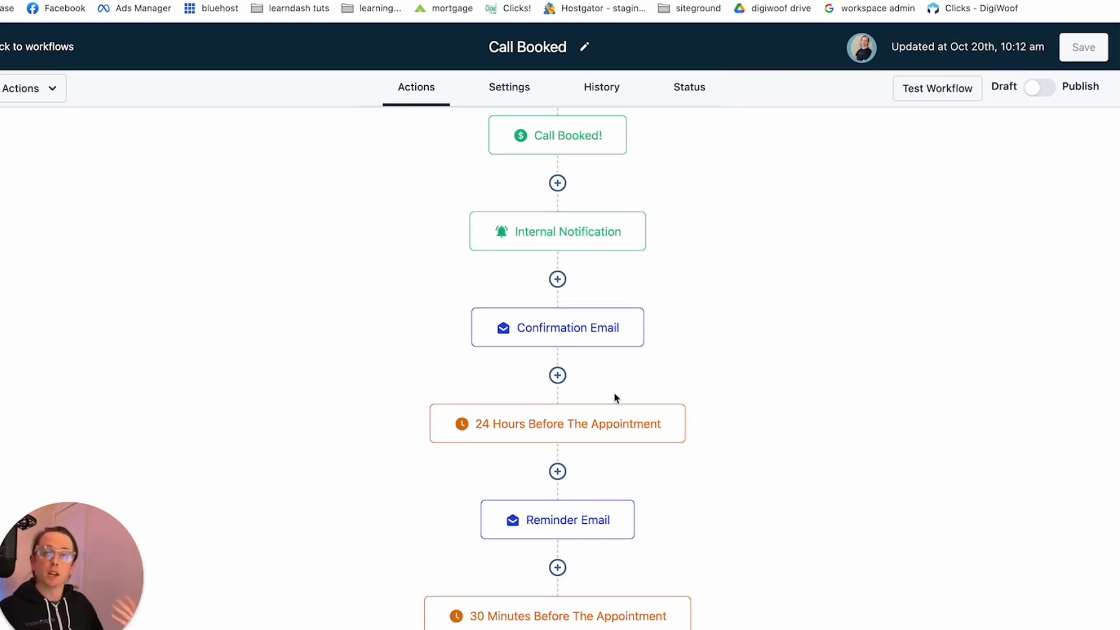
pyautogui.click(577, 327)
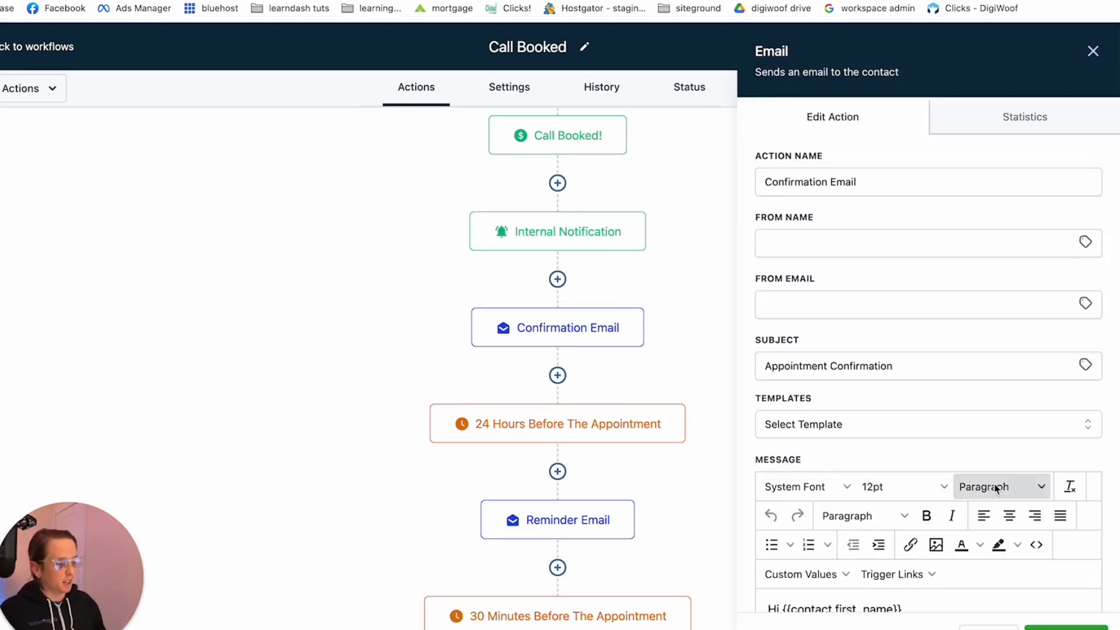
pyautogui.scroll(-4, 995, 485)
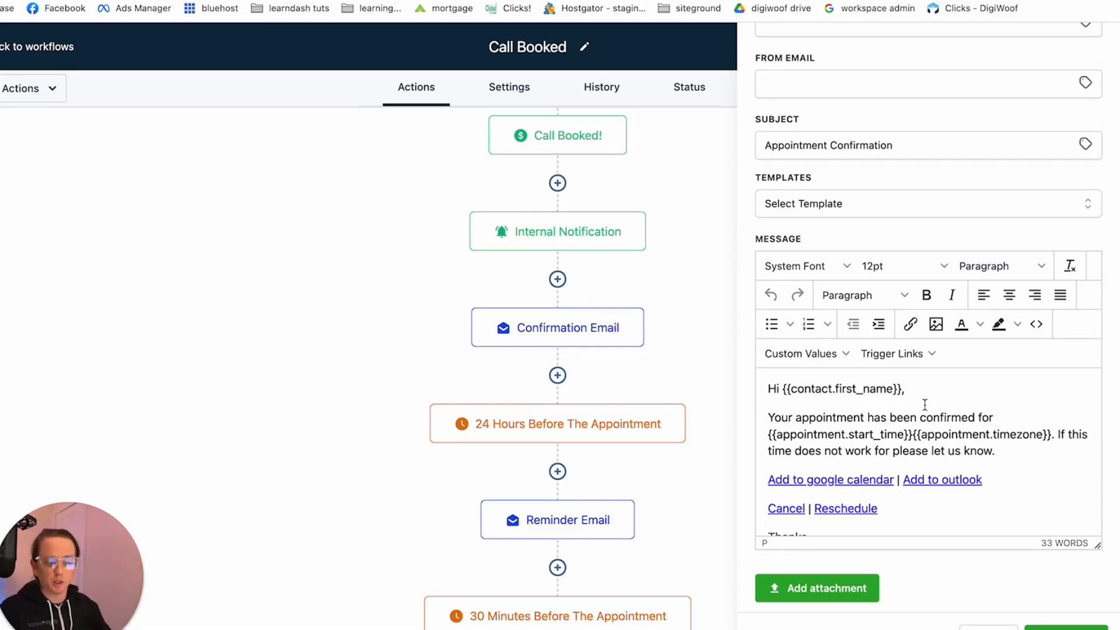
pyautogui.click(432, 425)
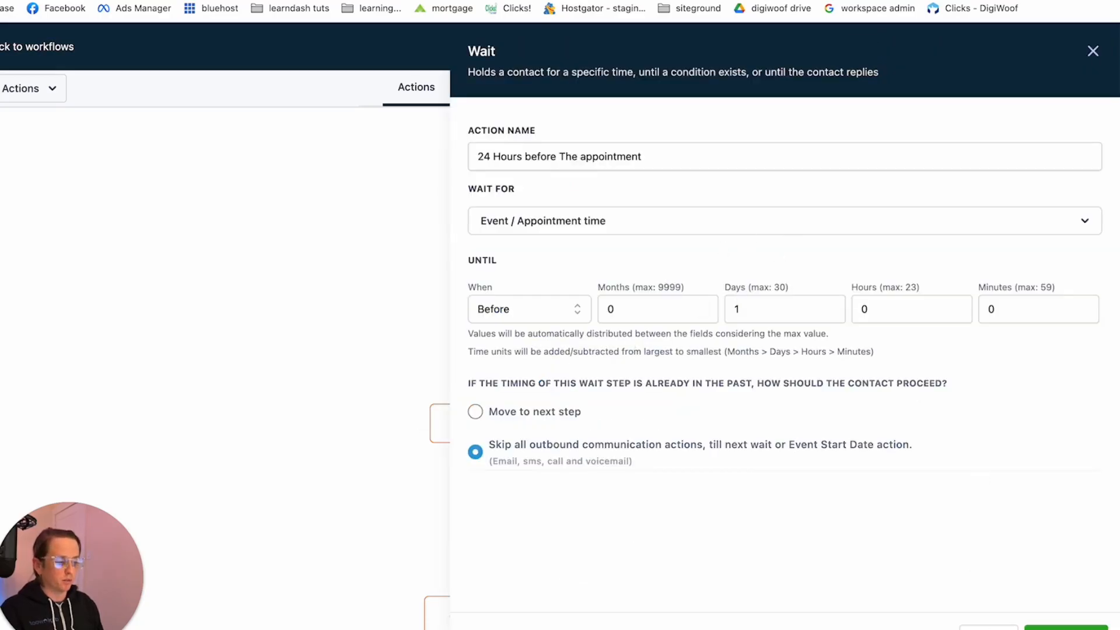
# Review the Reminder Email action and the wait settings of the 30 Minutes Before The Appointment action, leaving both unchanged
pyautogui.click(989, 628)
pyautogui.scroll(-2, 678, 458)
pyautogui.click(589, 423)
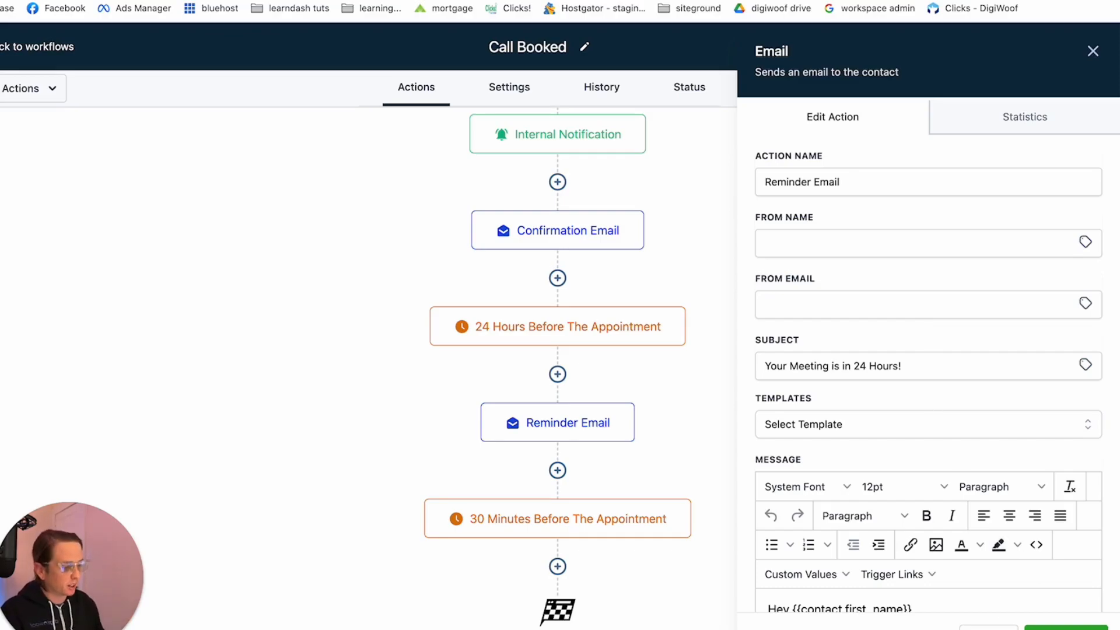
pyautogui.click(989, 629)
pyautogui.click(502, 514)
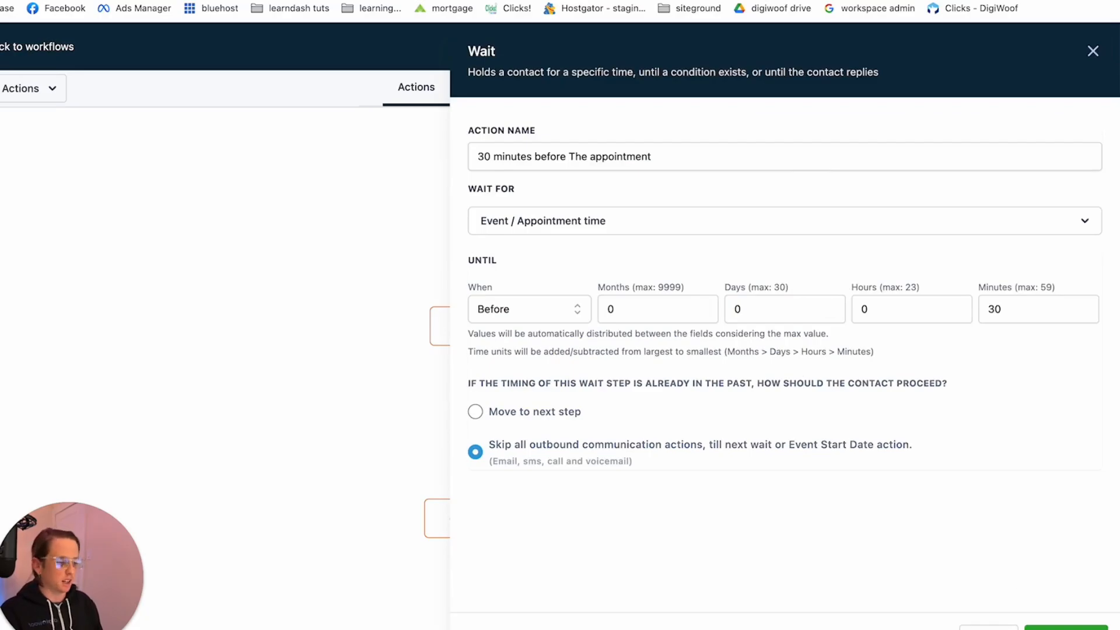
pyautogui.click(989, 628)
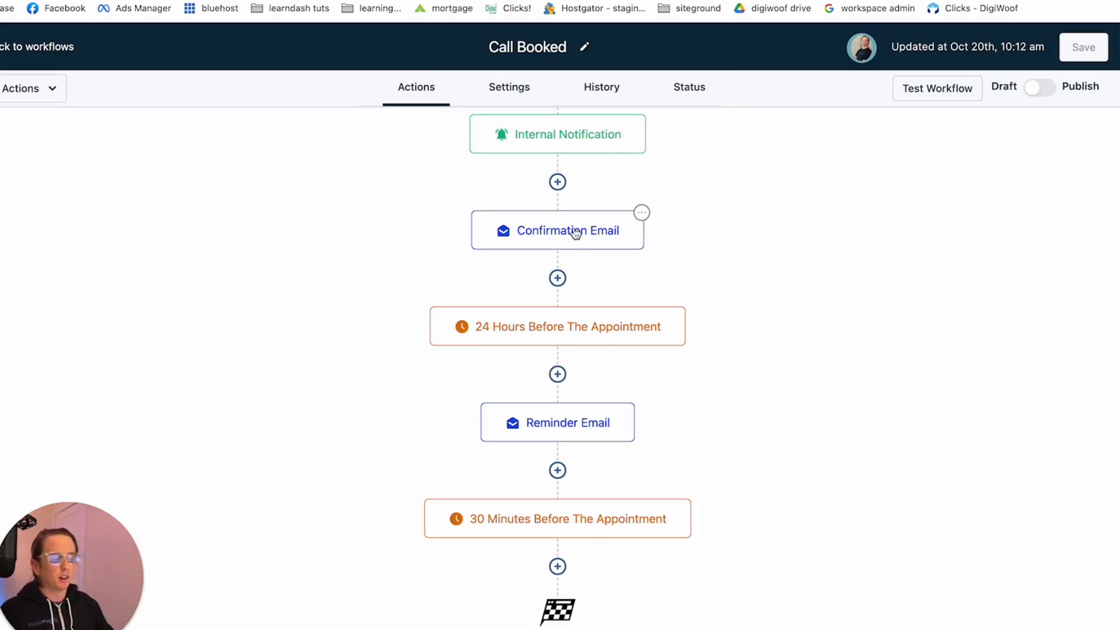
# Add a Wait action after the 30 Minutes Before The Appointment step, holding contacts until 2 days after the event or appointment time
pyautogui.click(558, 566)
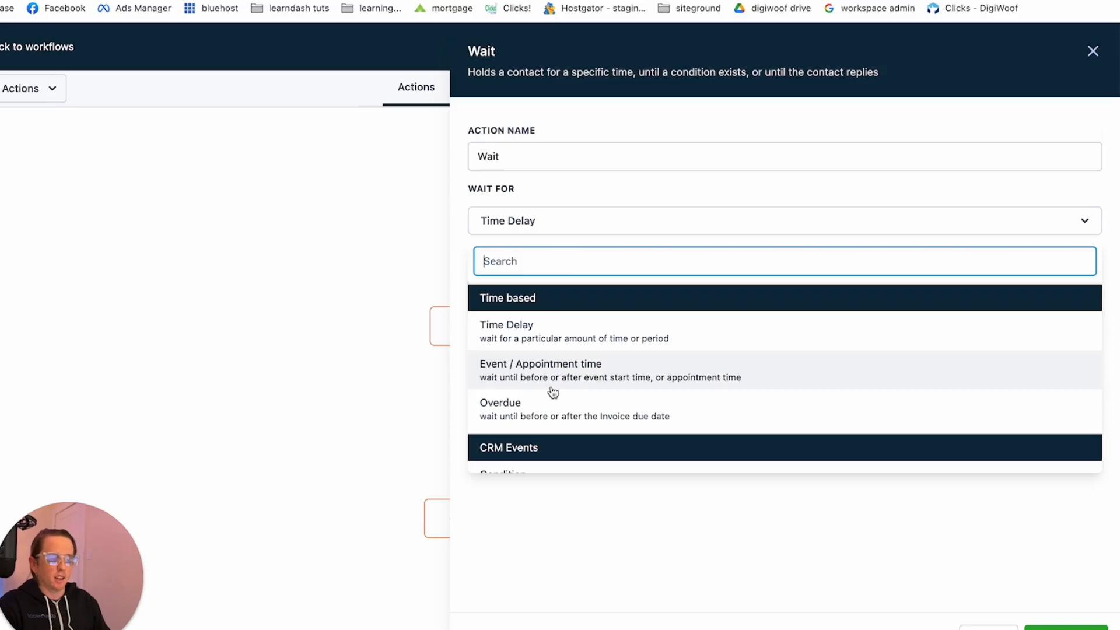
pyautogui.click(551, 387)
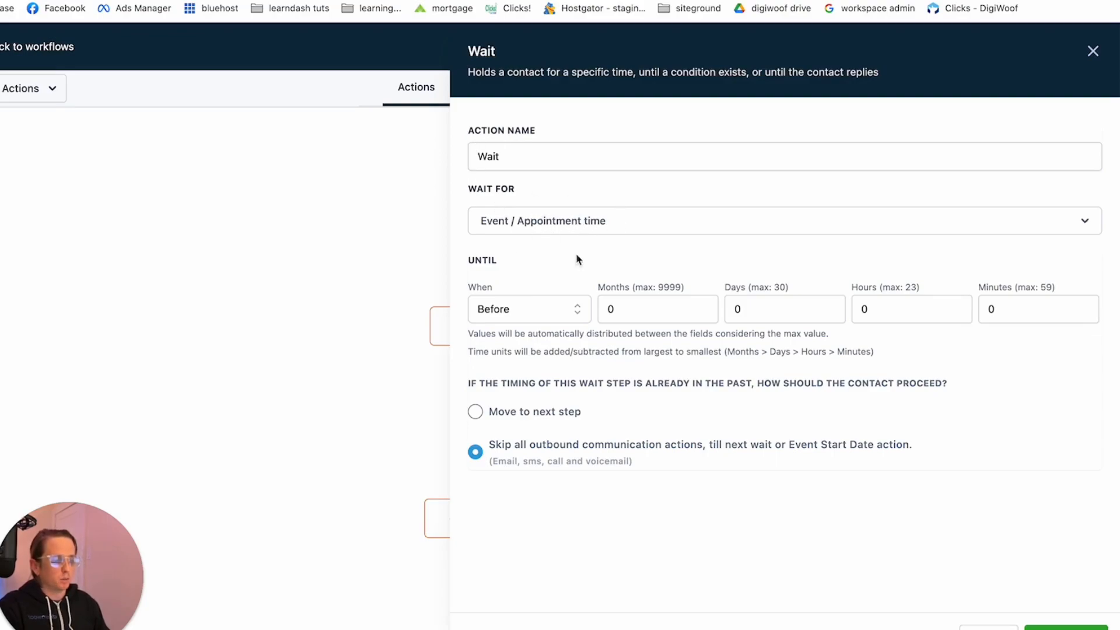
pyautogui.click(541, 313)
pyautogui.click(506, 343)
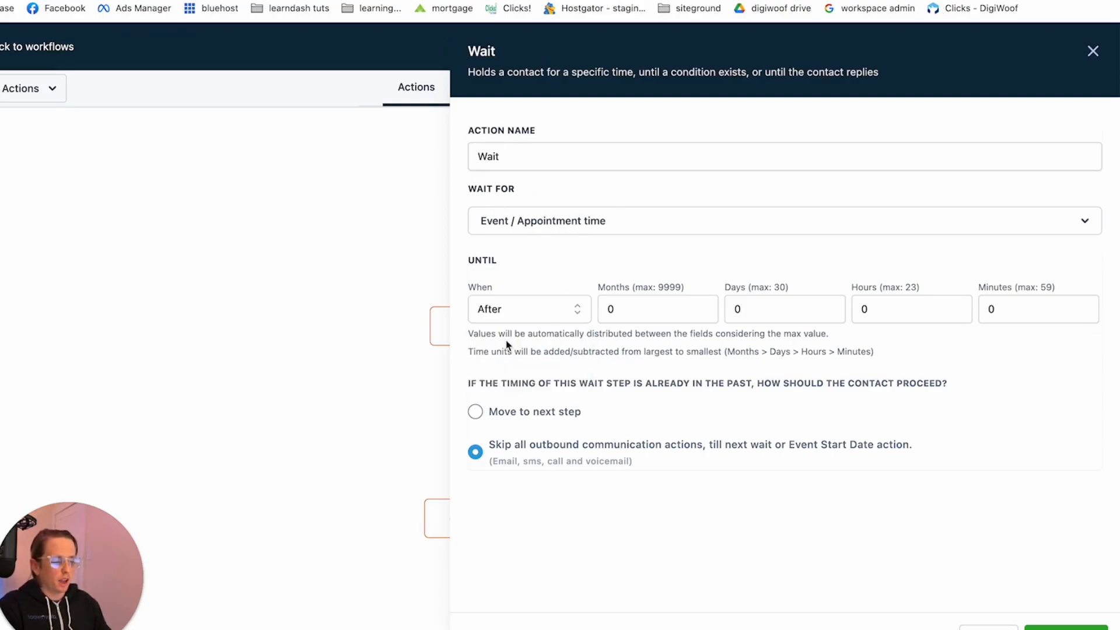
pyautogui.click(775, 305)
pyautogui.press('BackSpace')
pyautogui.write('2')
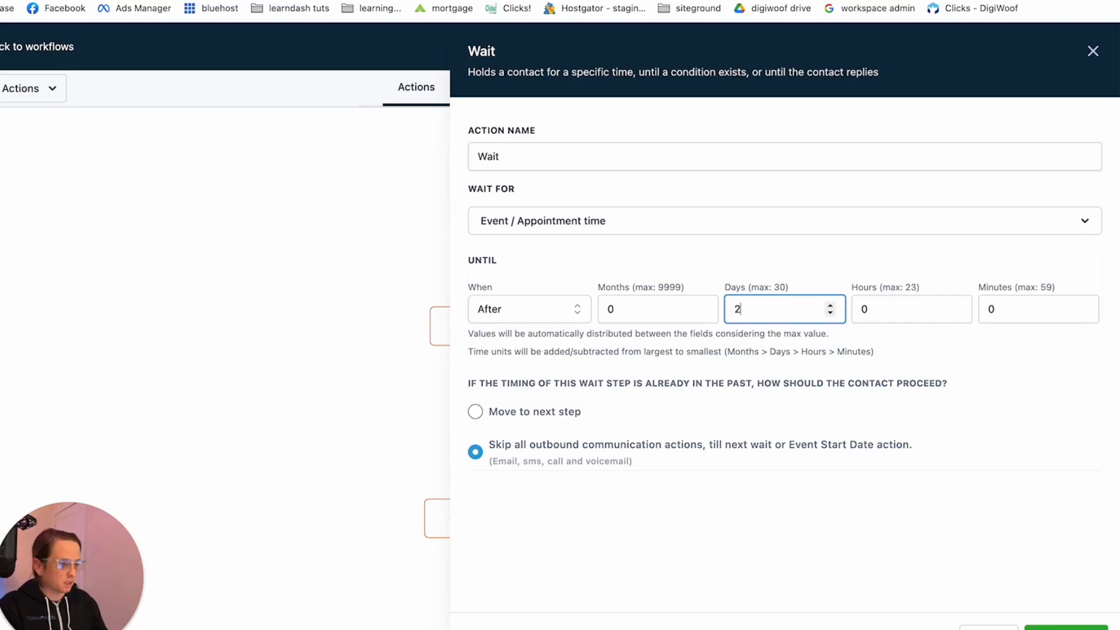
pyautogui.click(1093, 51)
# Rename the new Wait action as "Wait 2 days after" and save the action
pyautogui.scroll(-3, 618, 531)
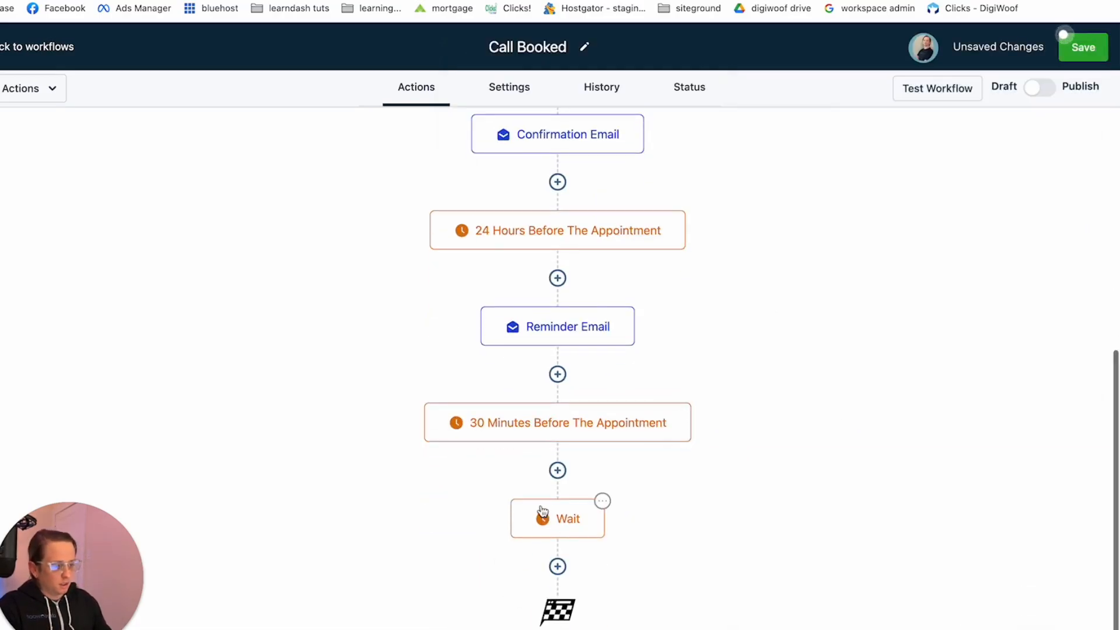
pyautogui.click(543, 514)
pyautogui.click(551, 157)
pyautogui.write('2 ')
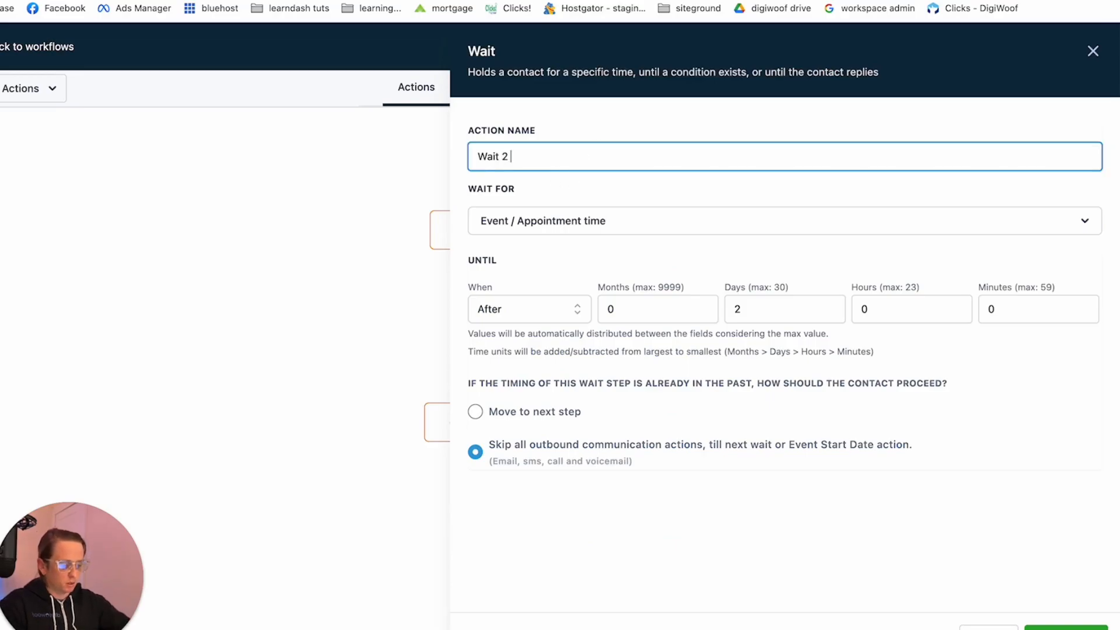
pyautogui.write('days after')
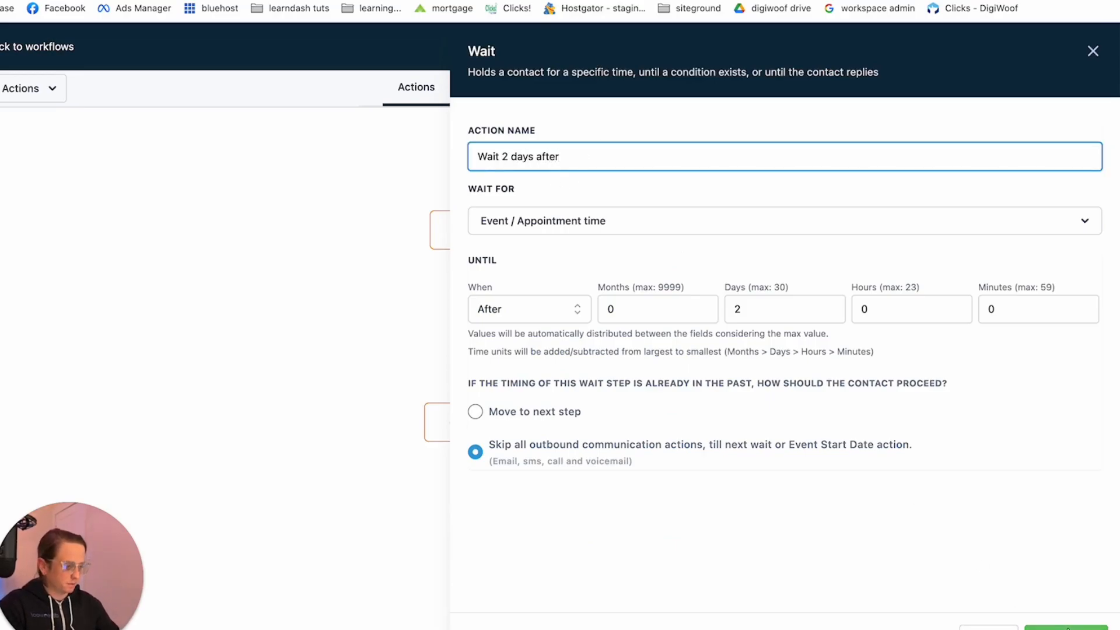
pyautogui.click(1044, 627)
# Add a Send Review Request action after the Wait 2 Days After step, choosing its review type and saving the action
pyautogui.click(557, 567)
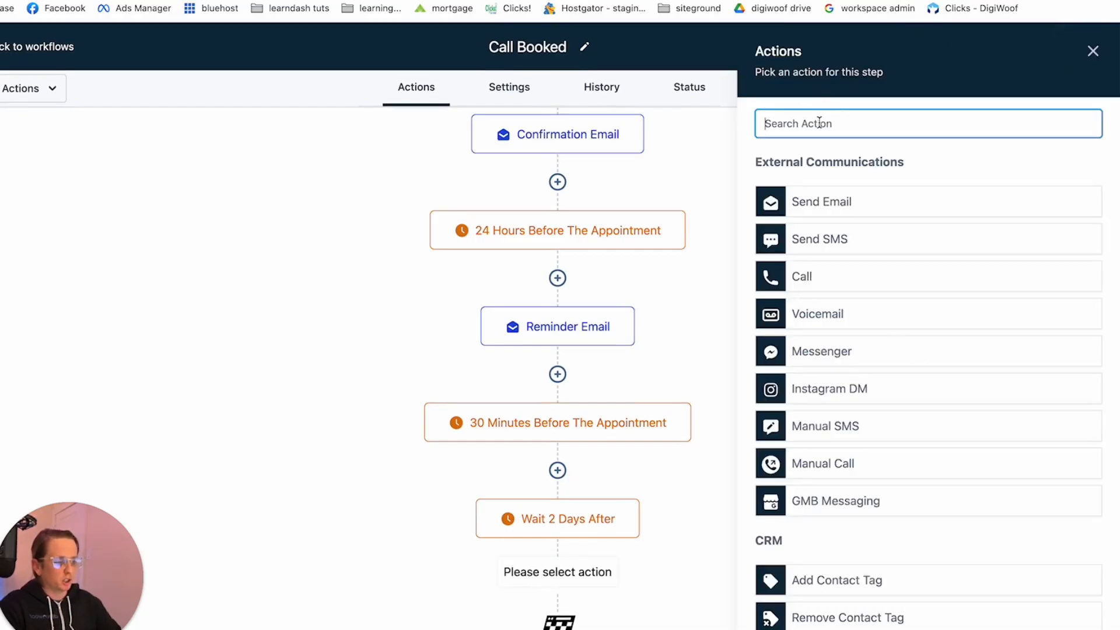
pyautogui.write('review')
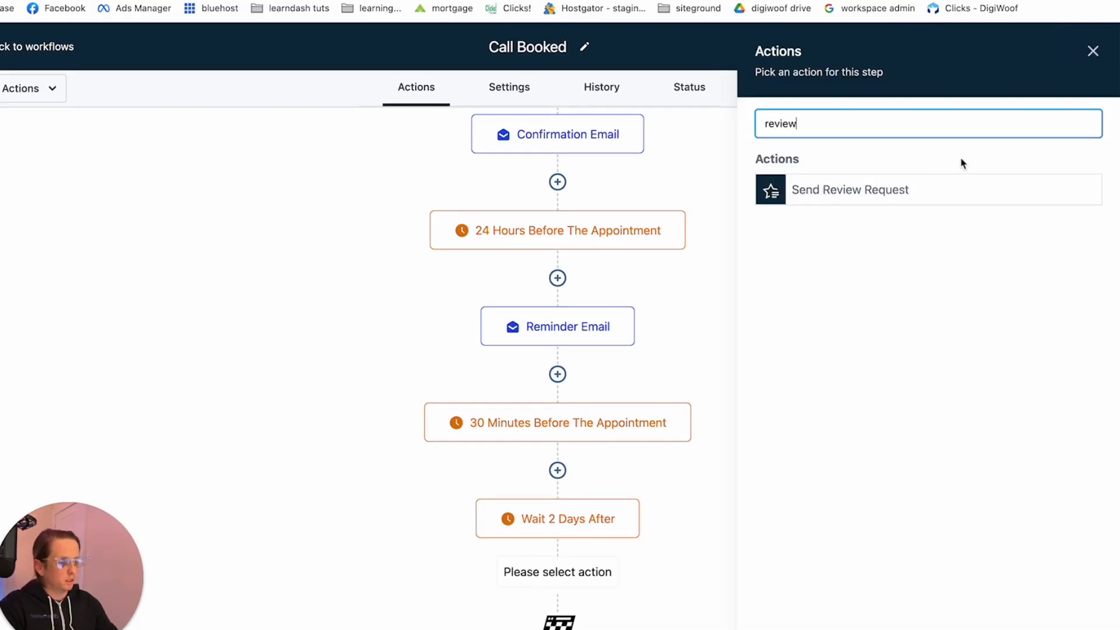
pyautogui.click(932, 187)
pyautogui.click(887, 218)
pyautogui.click(845, 250)
pyautogui.click(1066, 628)
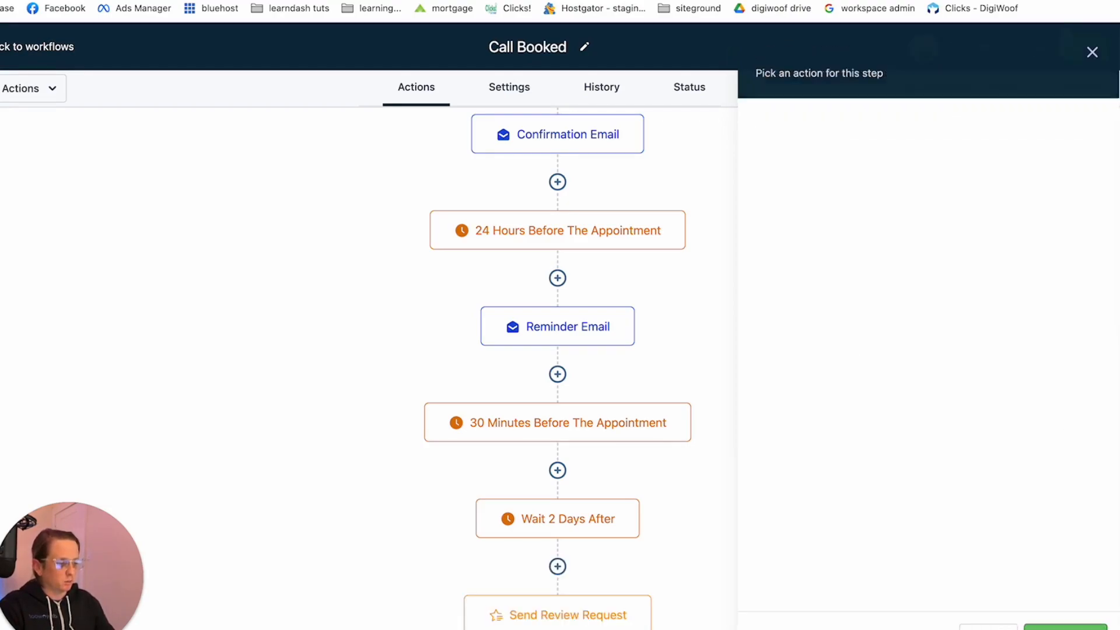
pyautogui.scroll(-2, 815, 528)
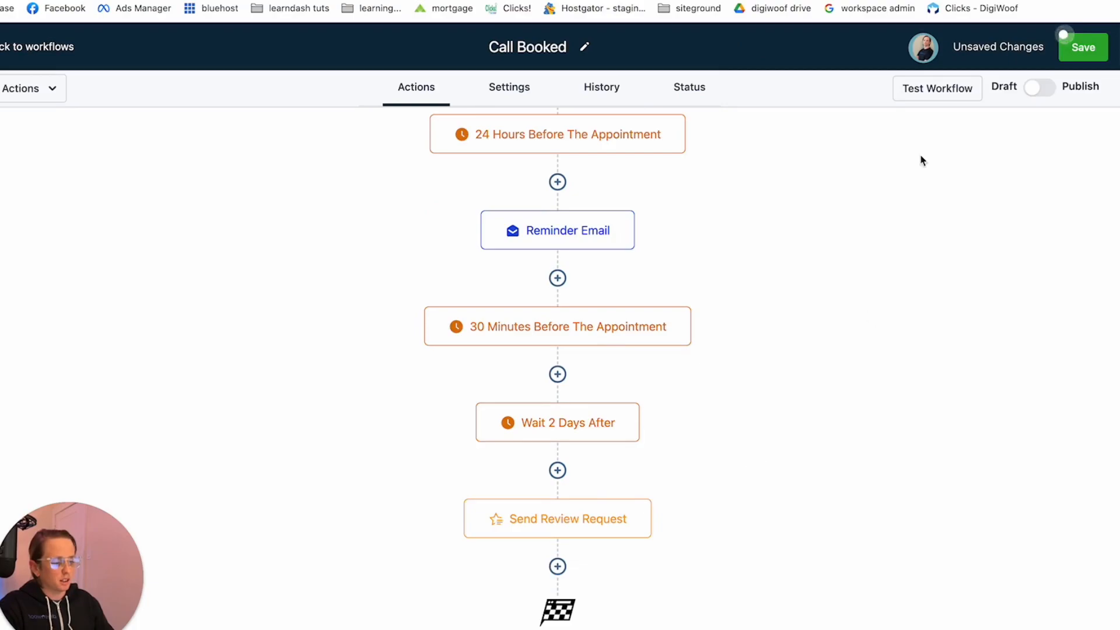
pyautogui.moveTo(509, 538)
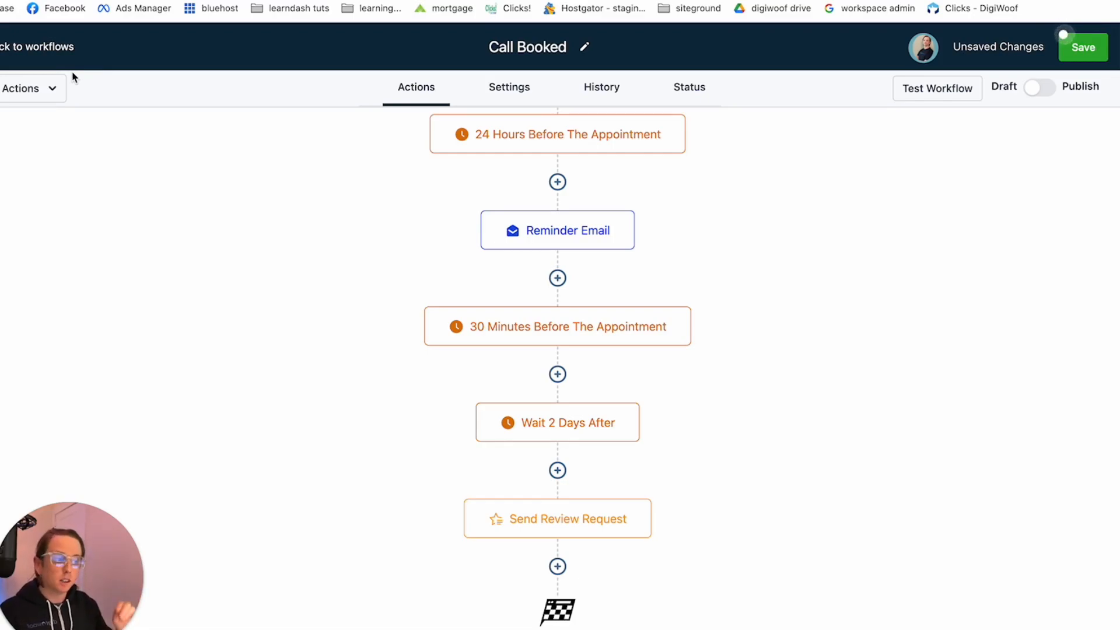
# Leave the Call Booked workflow, discarding its unsaved changes, and create a new workflow from scratch
pyautogui.click(40, 49)
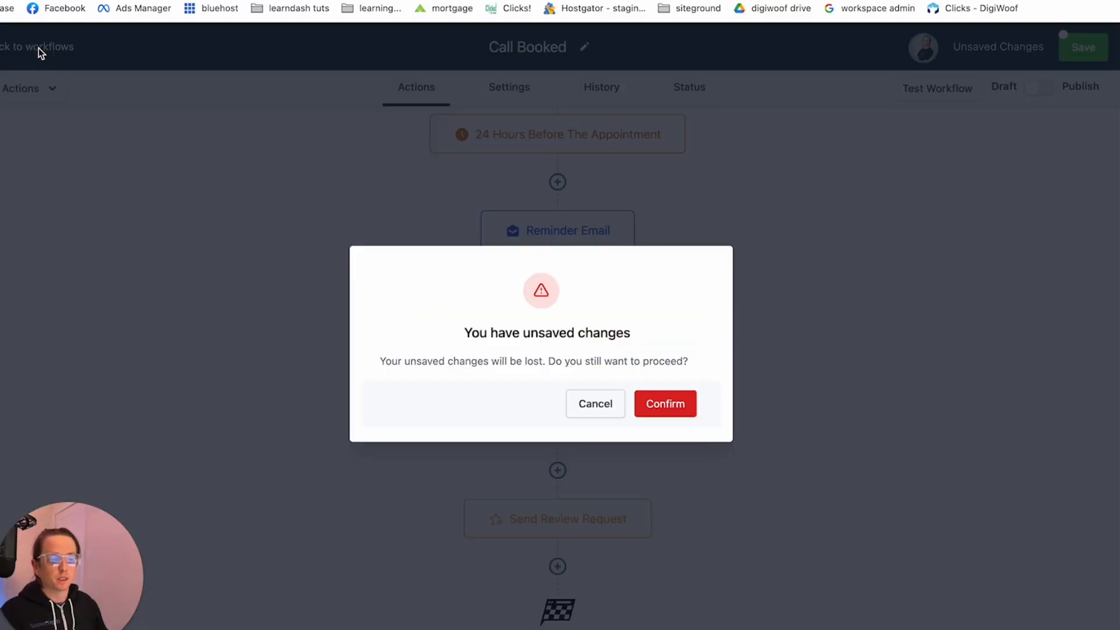
pyautogui.click(661, 406)
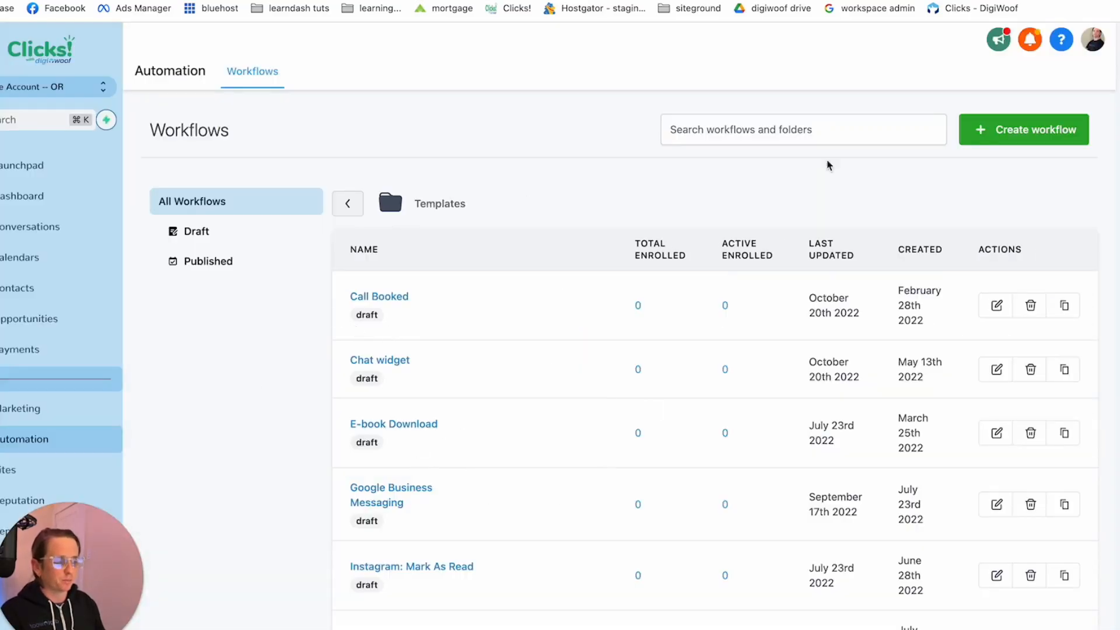
pyautogui.click(1058, 142)
pyautogui.click(503, 405)
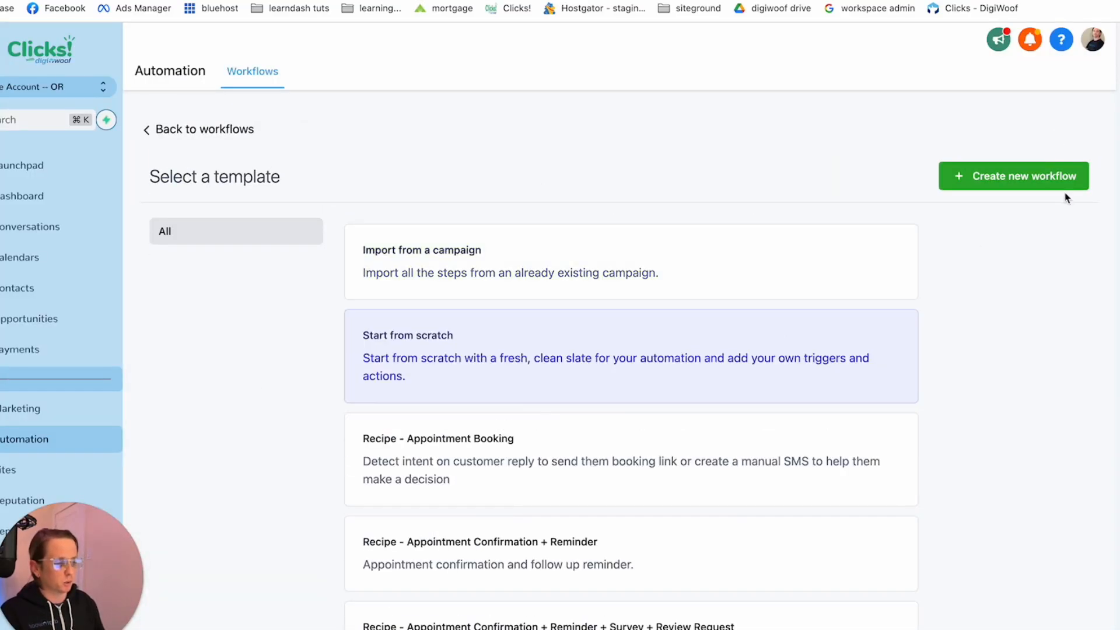
pyautogui.click(1048, 179)
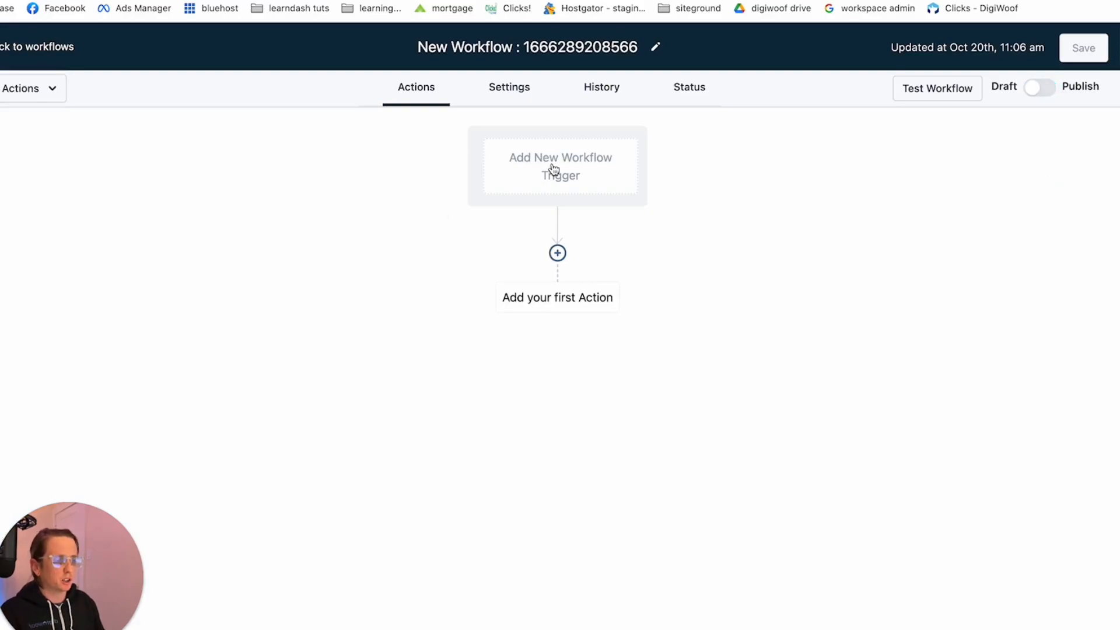
# Start a trigger for the new workflow by searching for "tag" and choosing Contact Tag
pyautogui.click(553, 169)
pyautogui.click(548, 124)
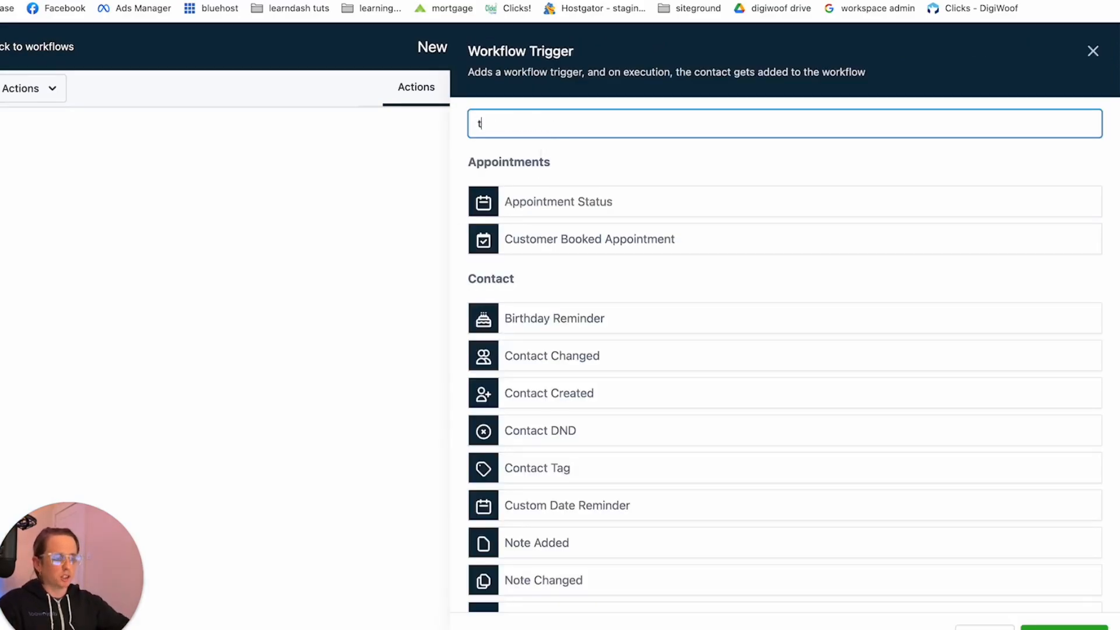
pyautogui.write('tag')
pyautogui.click(570, 202)
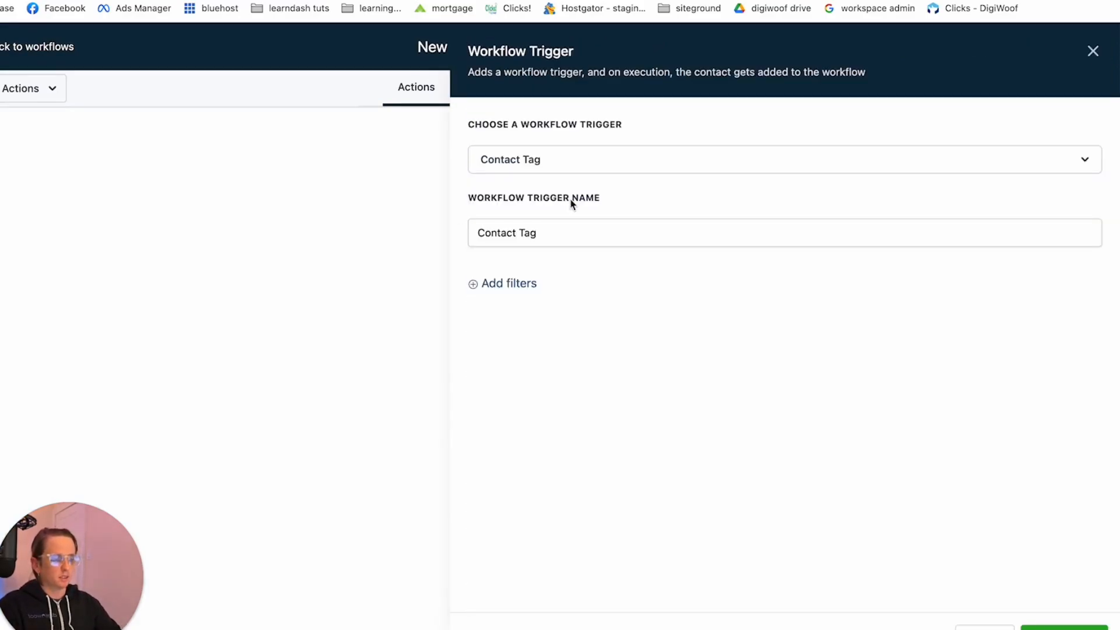
# Filter the Contact Tag trigger to Tag Added with the tag "review" and save the trigger
pyautogui.click(513, 295)
pyautogui.click(554, 302)
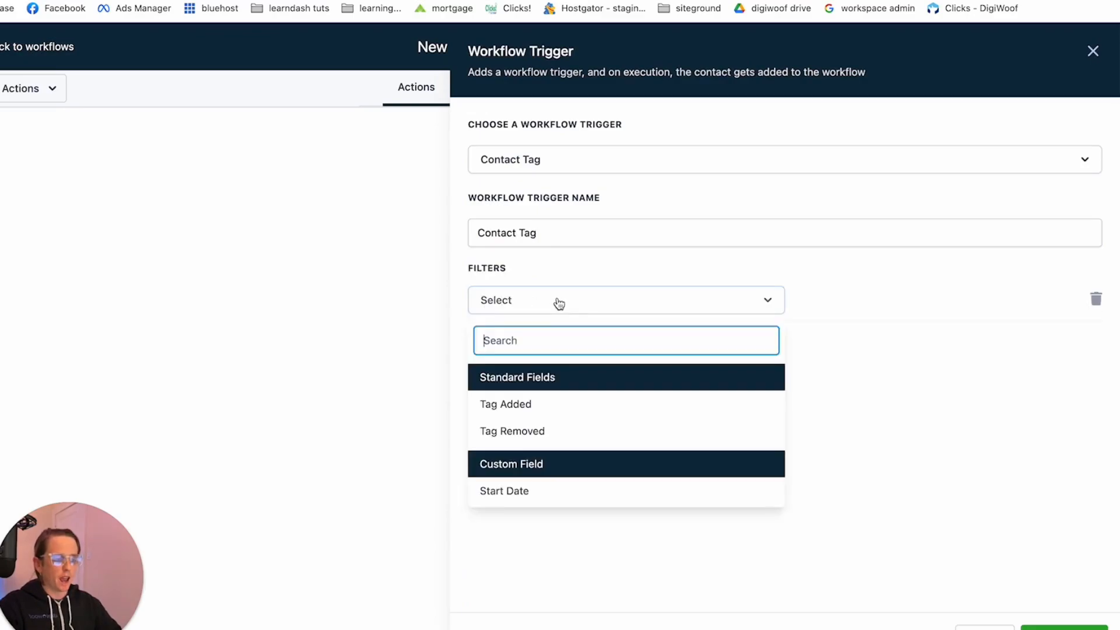
pyautogui.click(560, 406)
pyautogui.click(867, 311)
pyautogui.click(858, 299)
pyautogui.click(858, 299)
pyautogui.write('review')
pyautogui.click(920, 383)
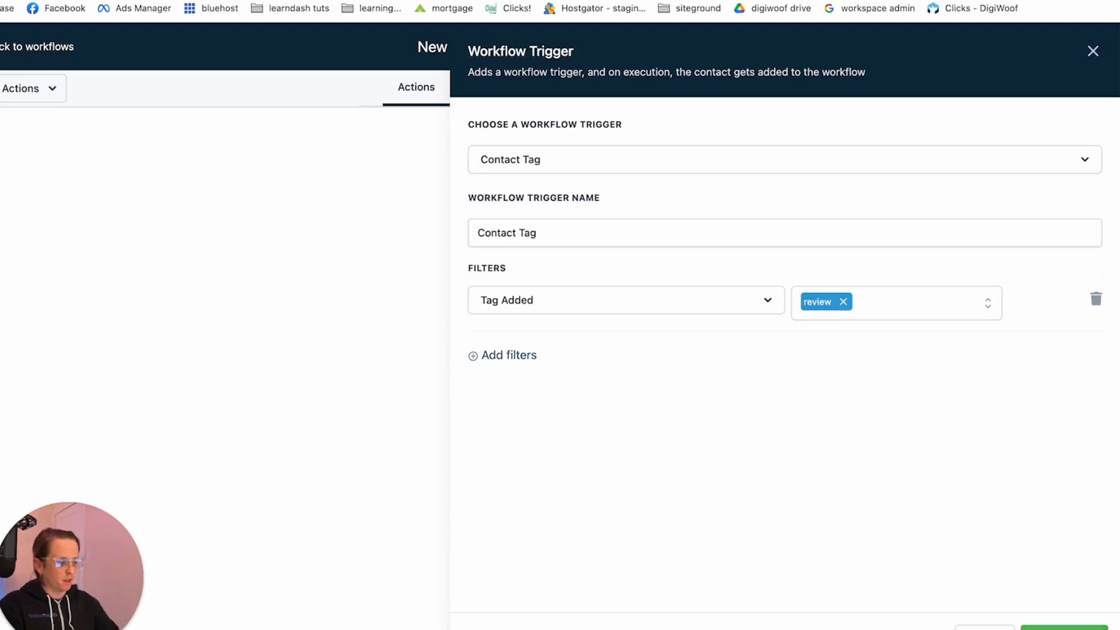
pyautogui.click(1064, 628)
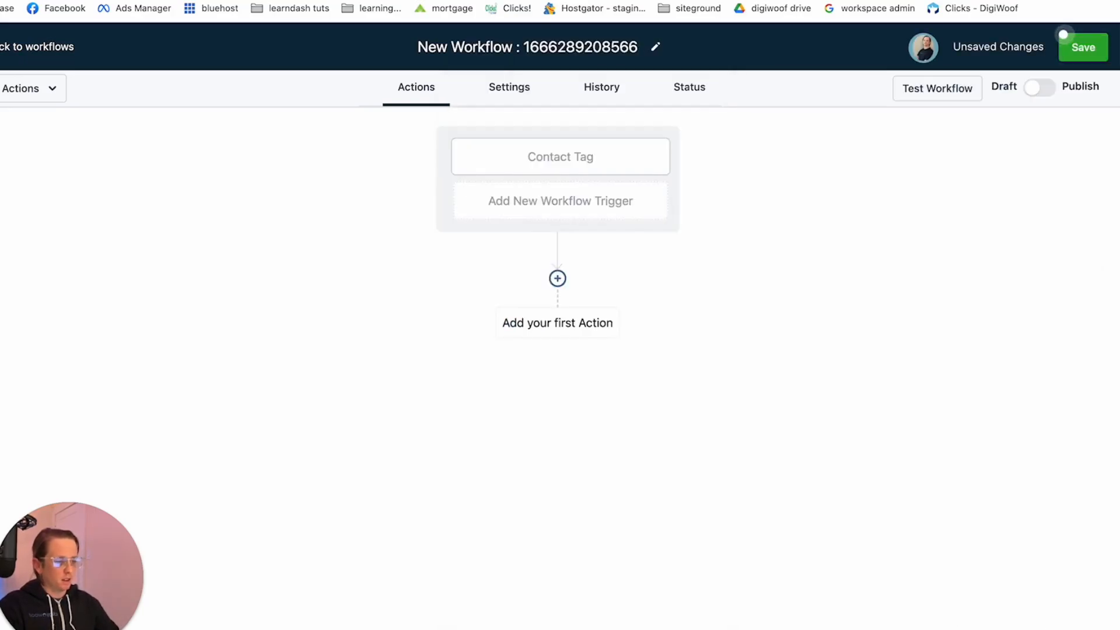
# Add a Send Review Request action under the Contact Tag trigger with the review type E-mail and save the action
pyautogui.click(557, 279)
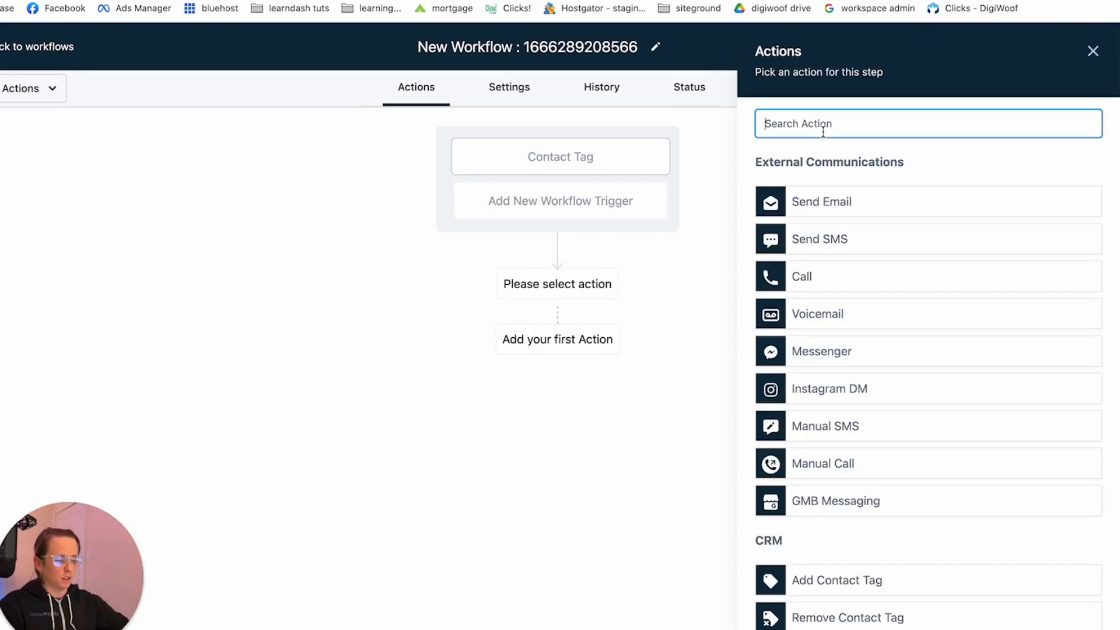
pyautogui.write('review')
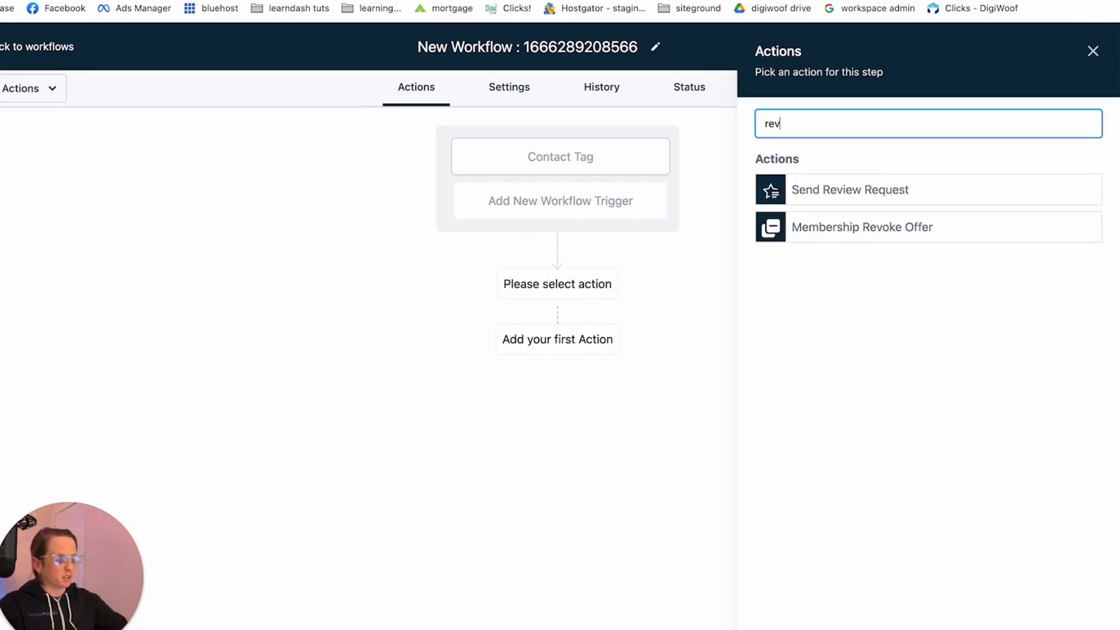
pyautogui.click(882, 188)
pyautogui.click(880, 217)
pyautogui.click(840, 263)
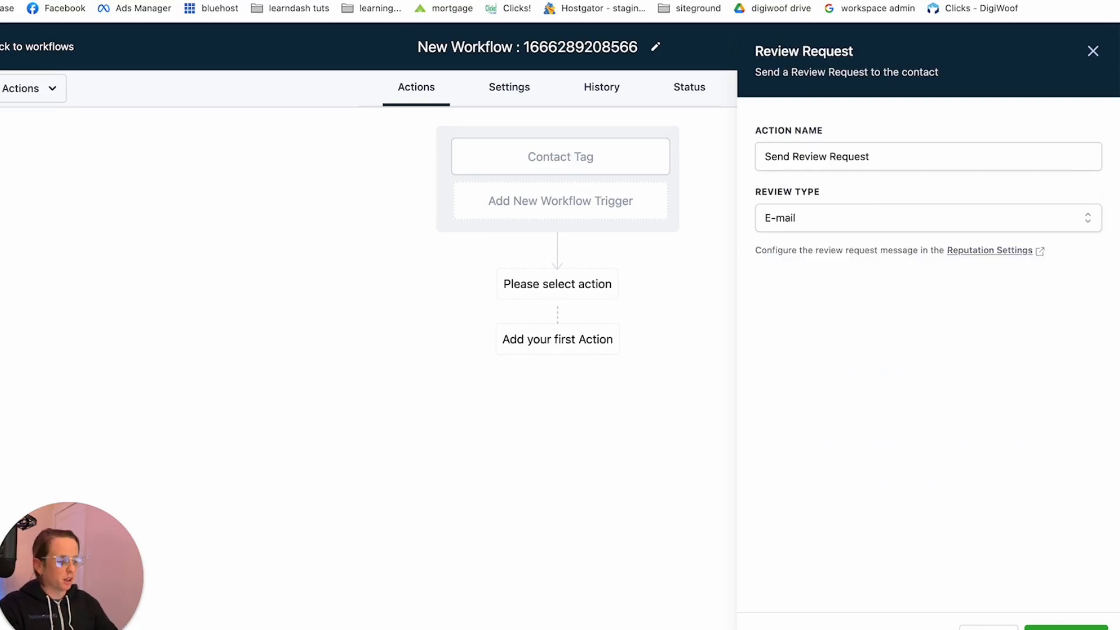
pyautogui.click(1065, 628)
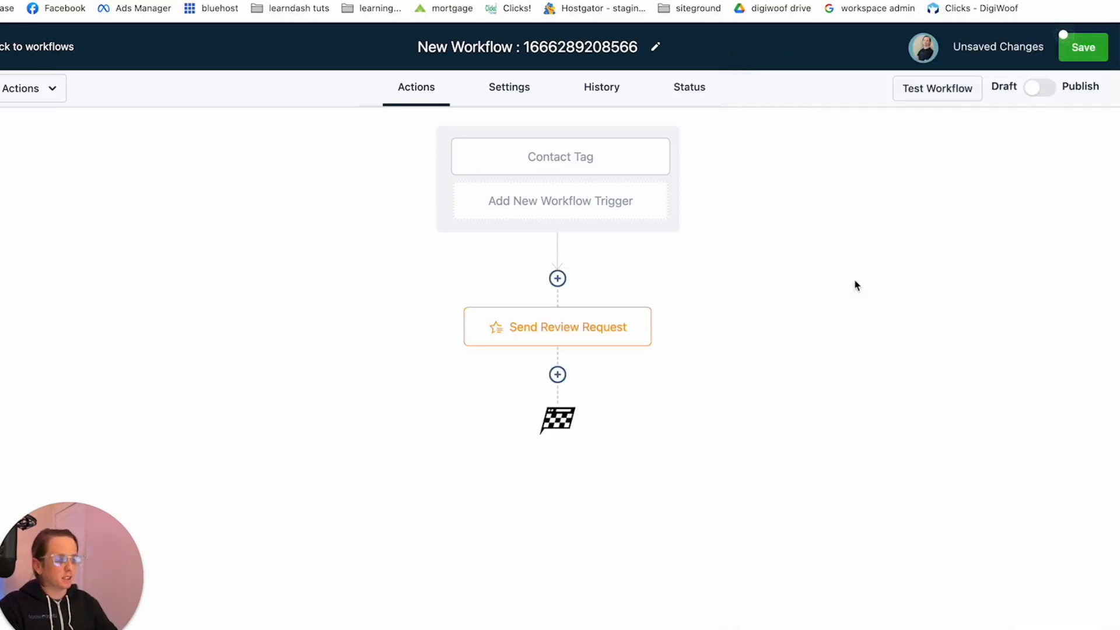
# Save the new workflow and rename it as "tagged review"
pyautogui.click(1084, 47)
pyautogui.click(595, 44)
pyautogui.tripleClick(595, 42)
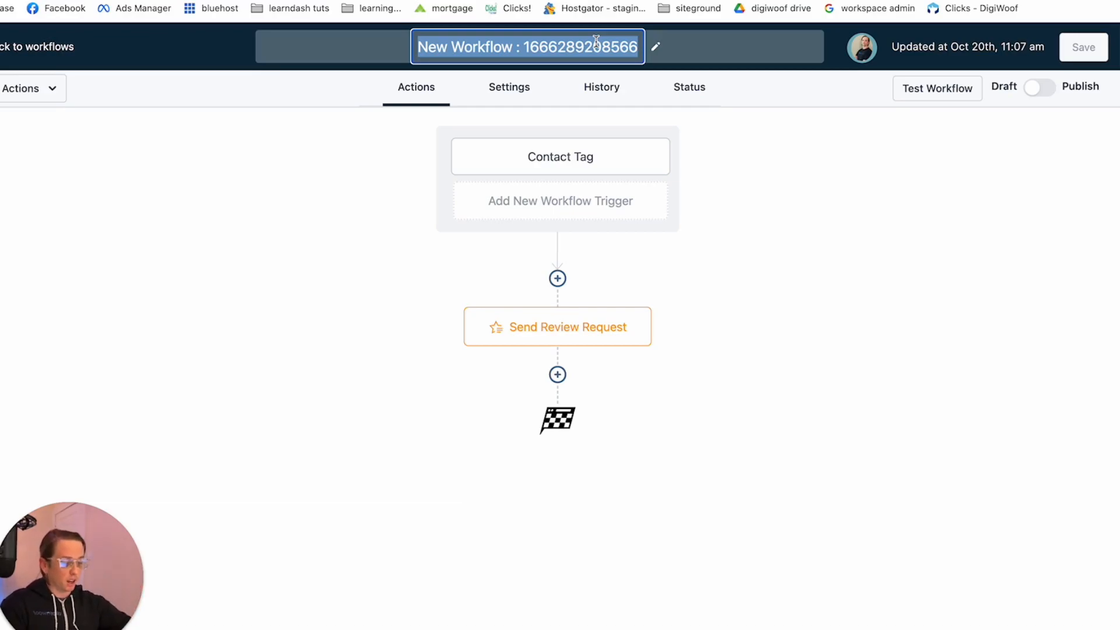
pyautogui.write('tagged rev')
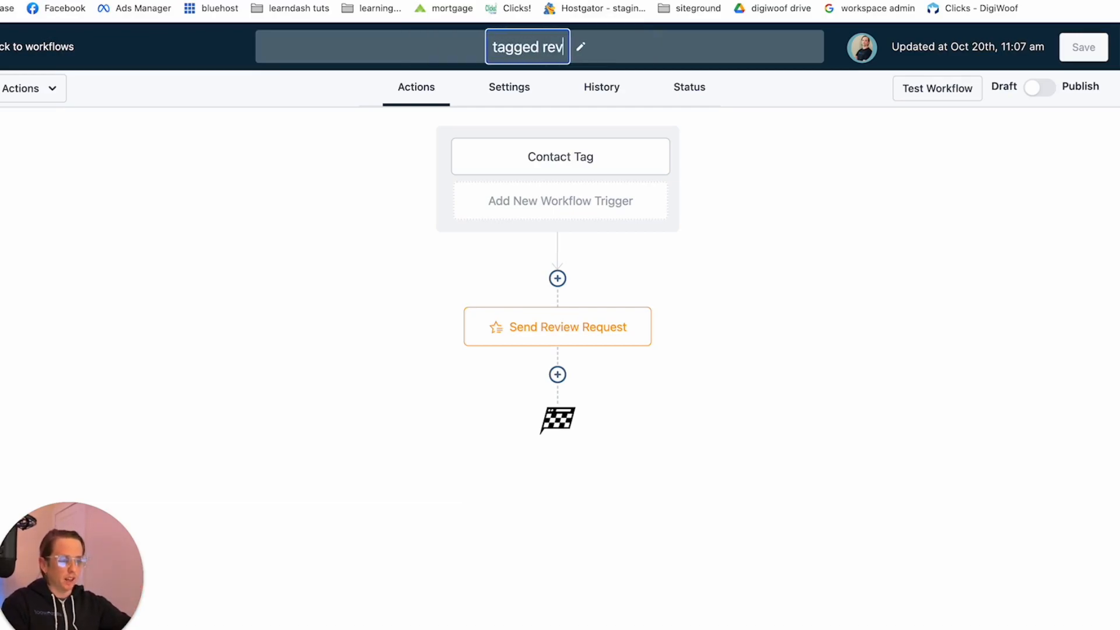
pyautogui.write('iew')
pyautogui.press('Return')
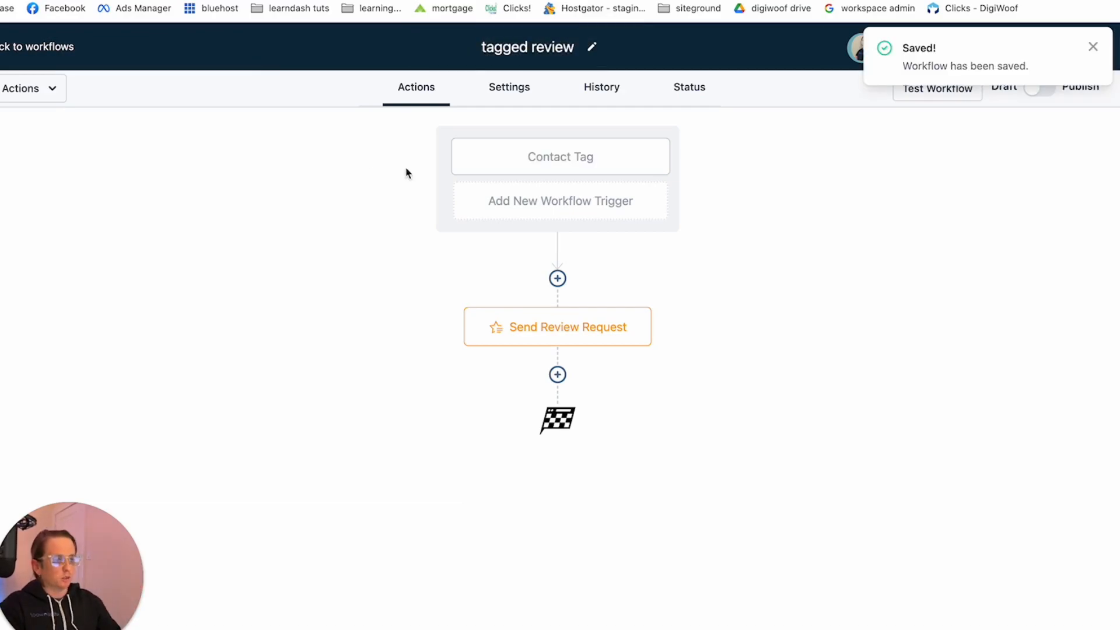
# Leave the workflow and open the record of the only listed contact, bringing its Tags field into view
pyautogui.click(65, 56)
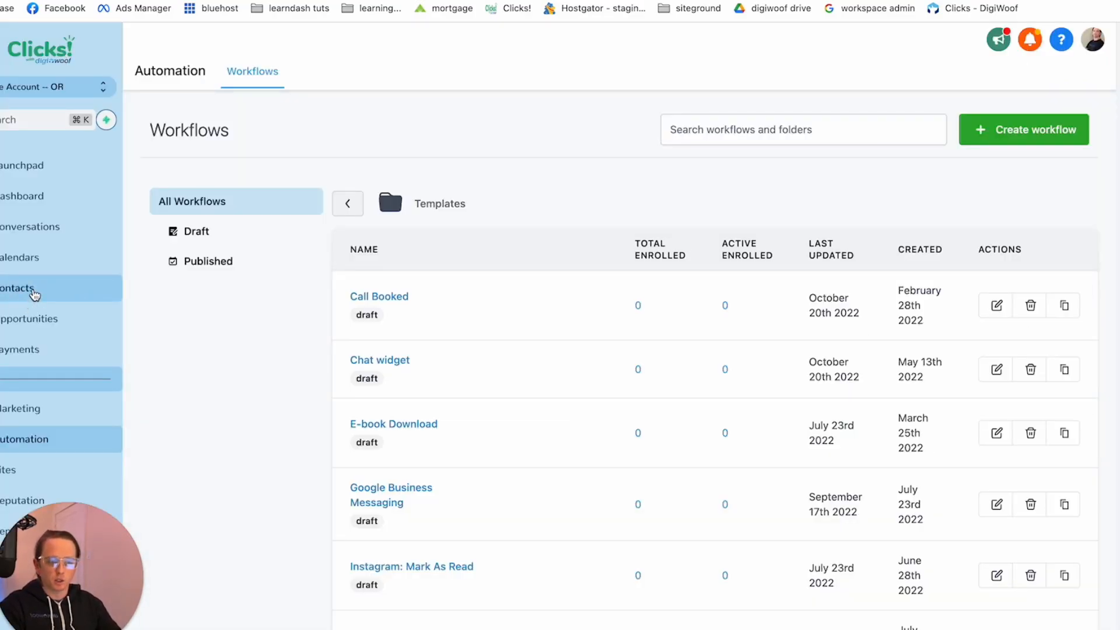
pyautogui.click(34, 293)
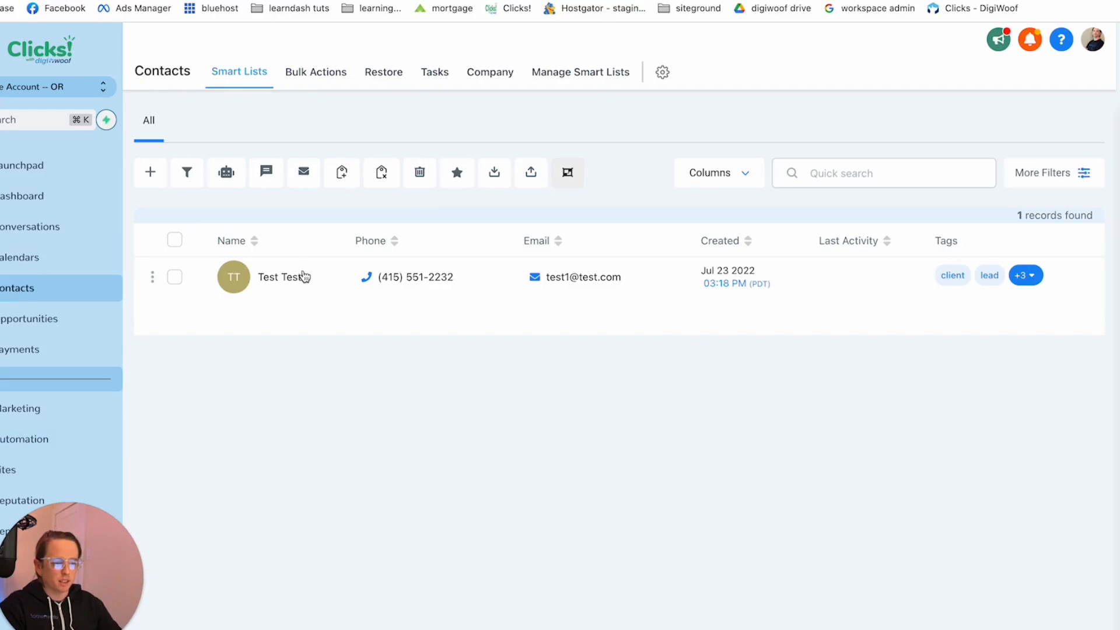
pyautogui.click(305, 277)
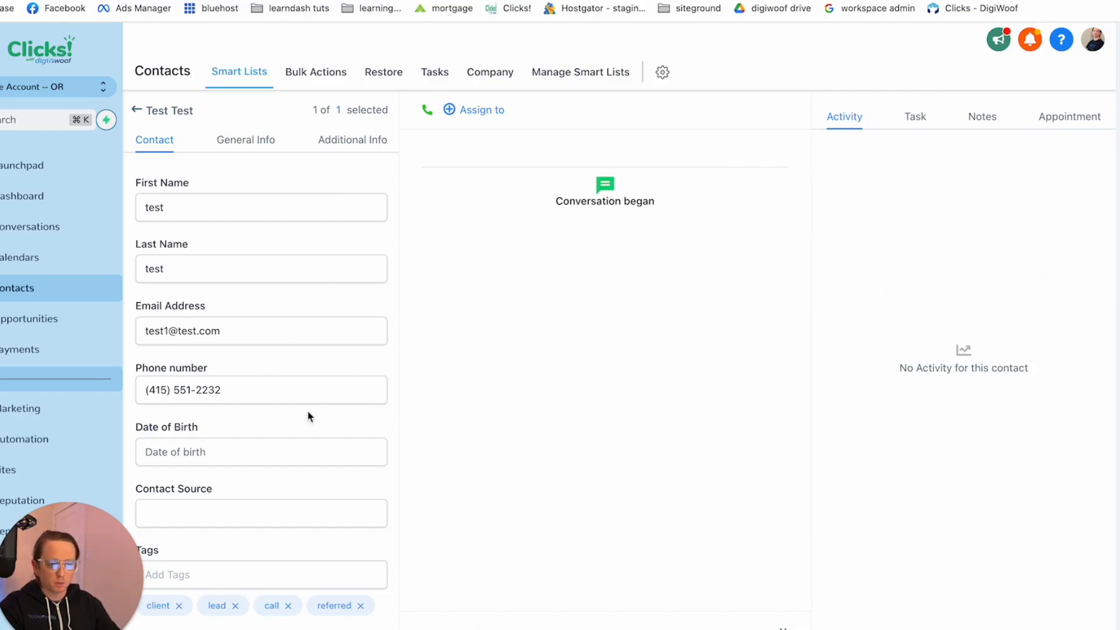
pyautogui.scroll(-1, 335, 496)
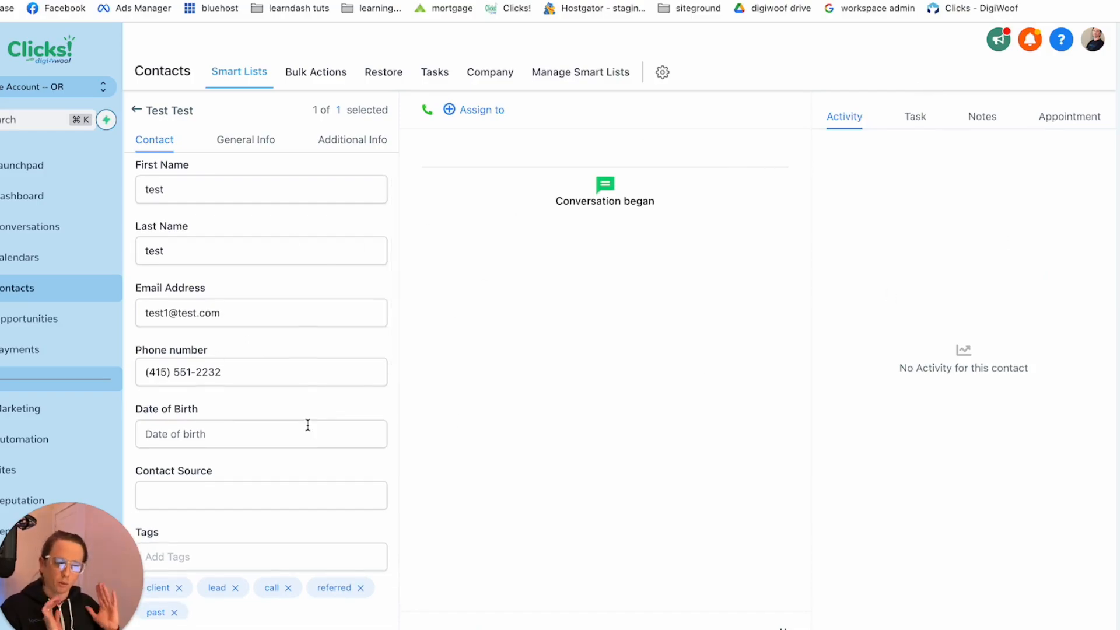
# Add the tag "review" to the open contact's Tags field
pyautogui.scroll(-5, 307, 425)
pyautogui.click(184, 296)
pyautogui.write('review')
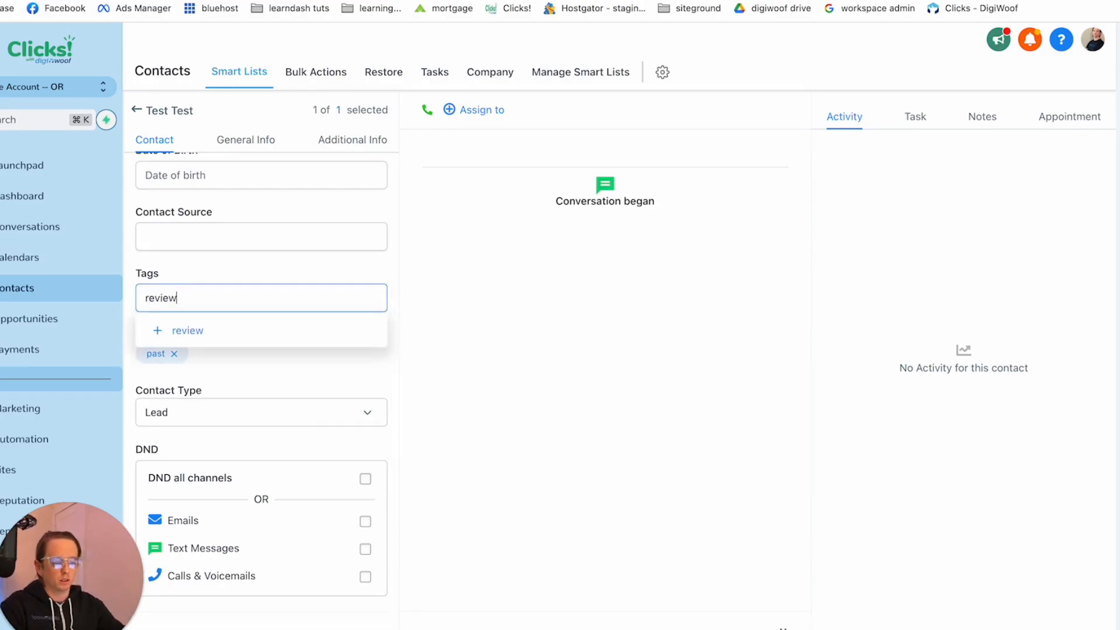
pyautogui.click(190, 333)
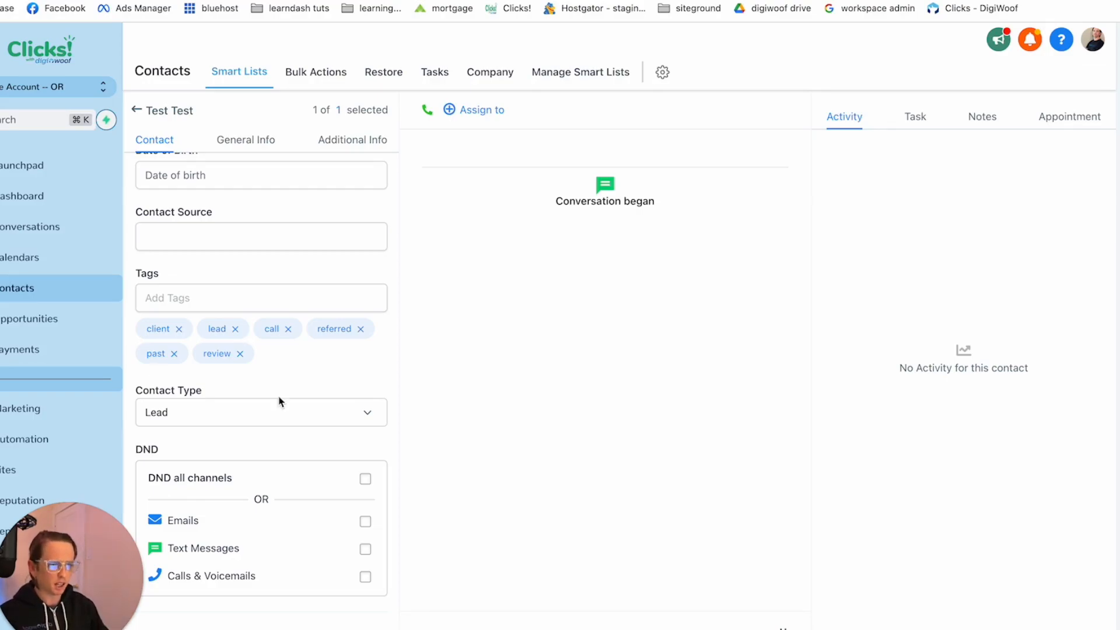
# Leave the contact record and open the Linear Class Registration workflow from the Templates folder of the automation workflows
pyautogui.click(137, 112)
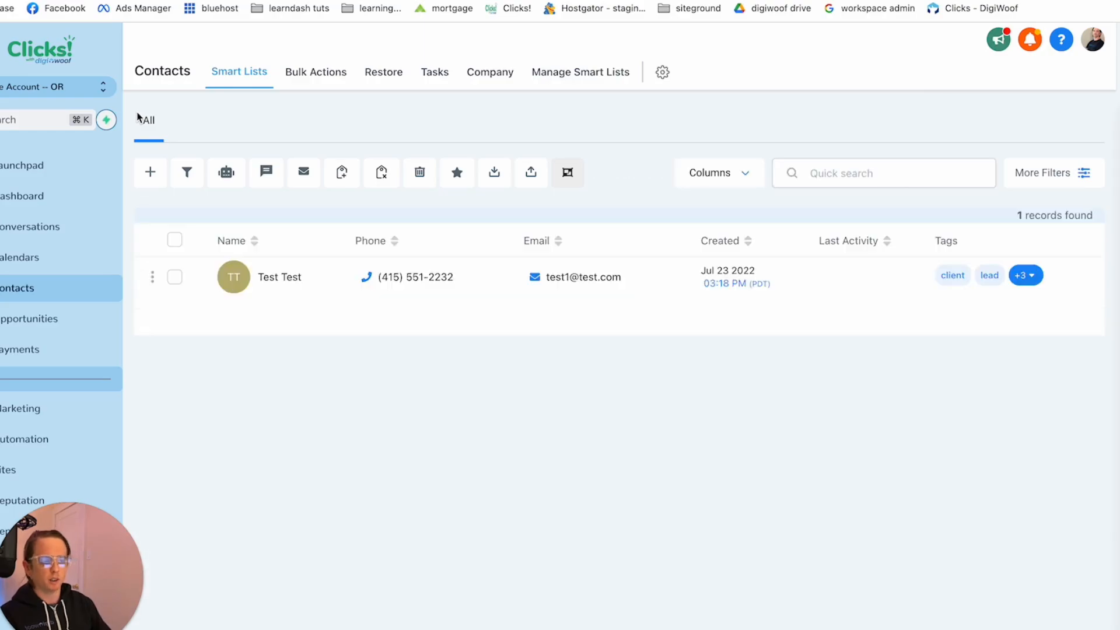
pyautogui.click(9, 441)
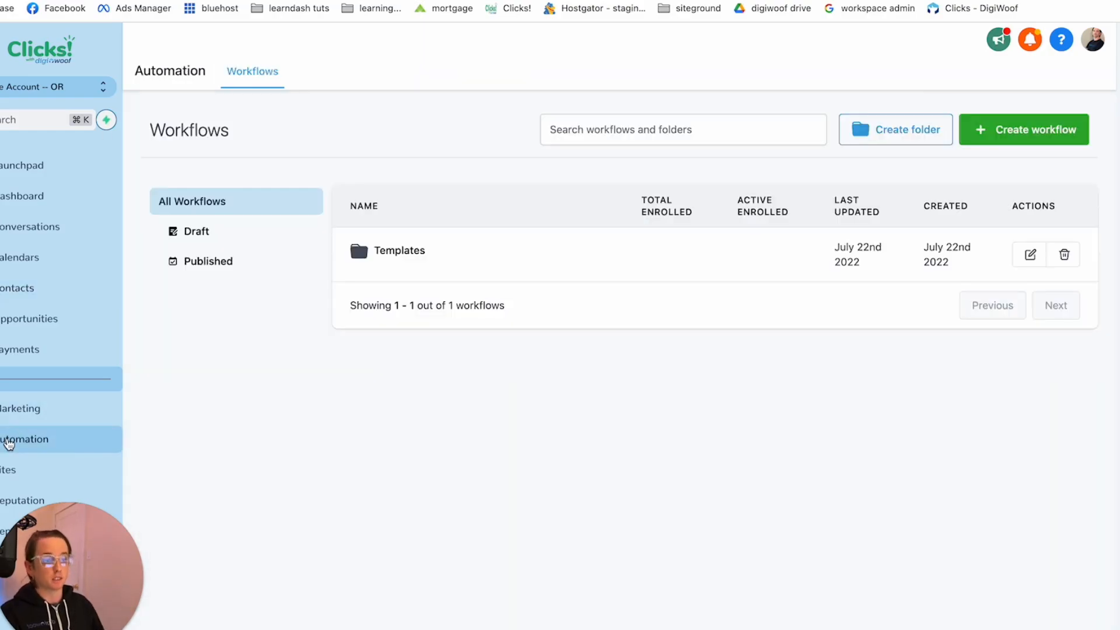
pyautogui.moveTo(385, 269)
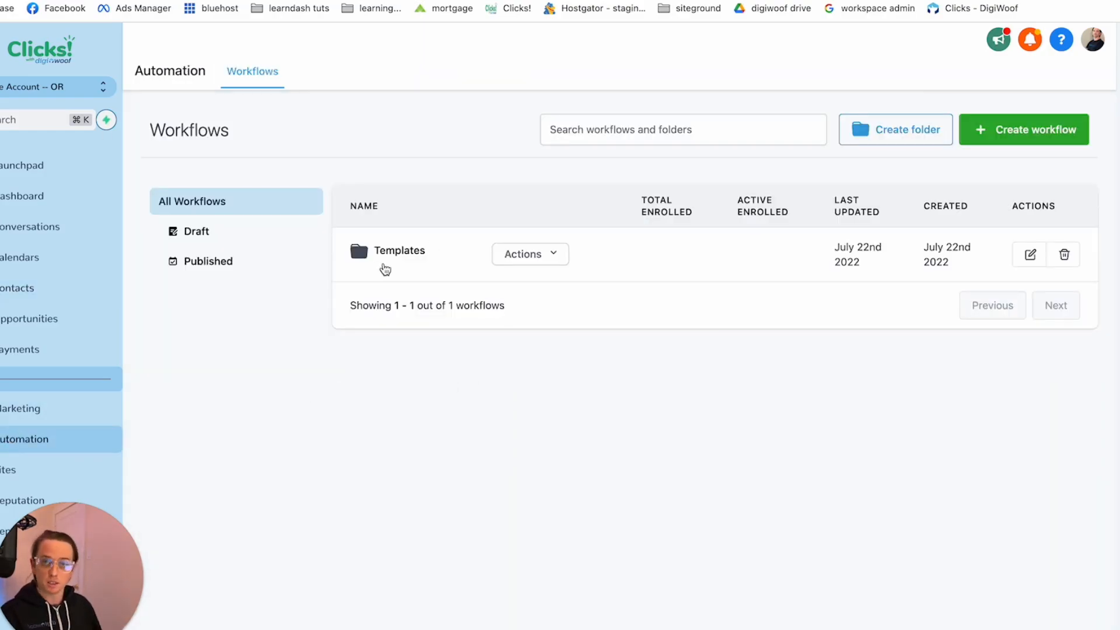
pyautogui.click(385, 270)
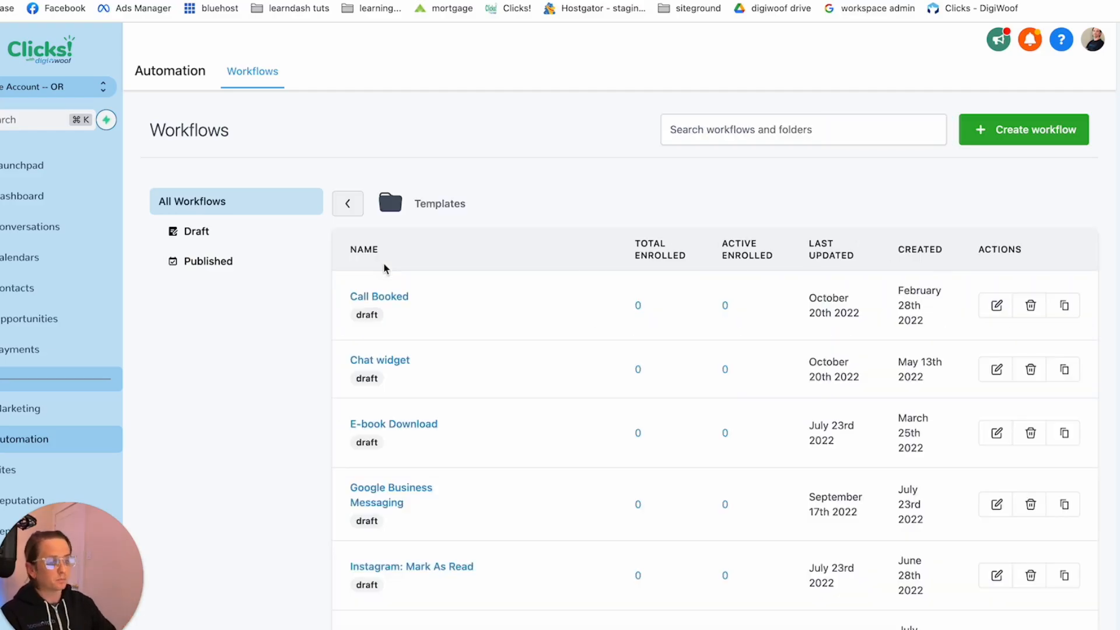
pyautogui.scroll(-5, 455, 412)
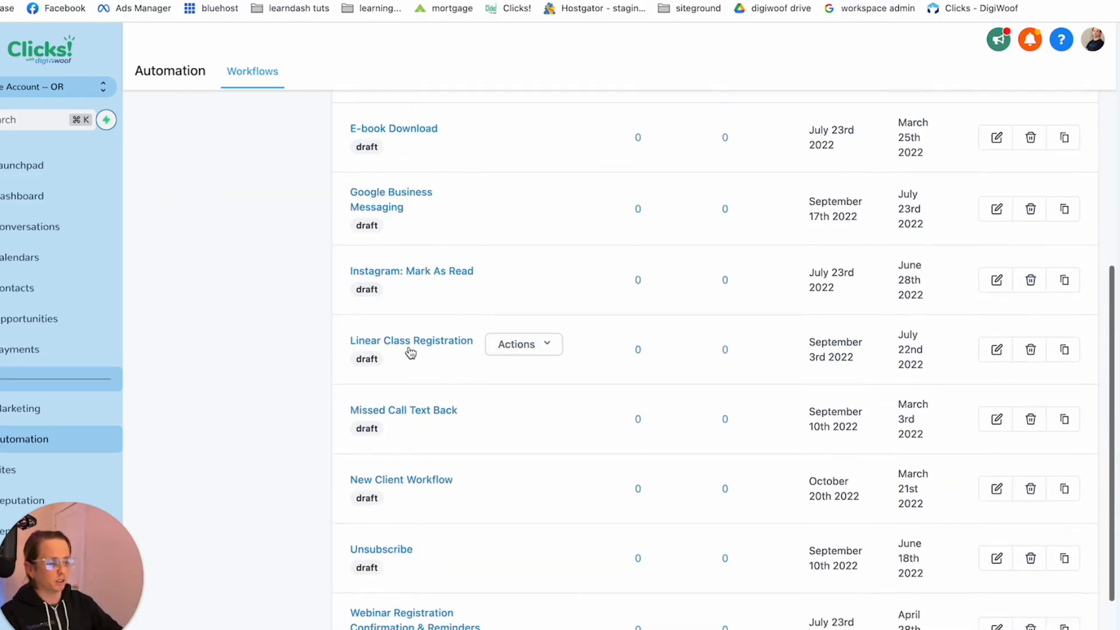
pyautogui.click(410, 350)
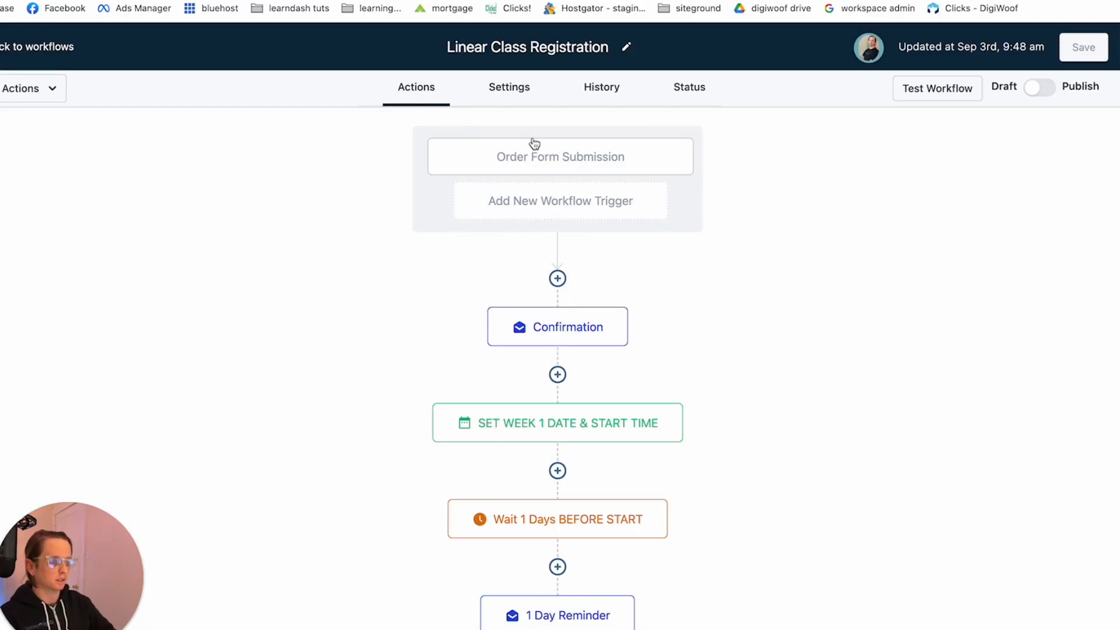
# Examine the settings of the Order Form Submission trigger and the week 1 date and start time event
pyautogui.click(485, 169)
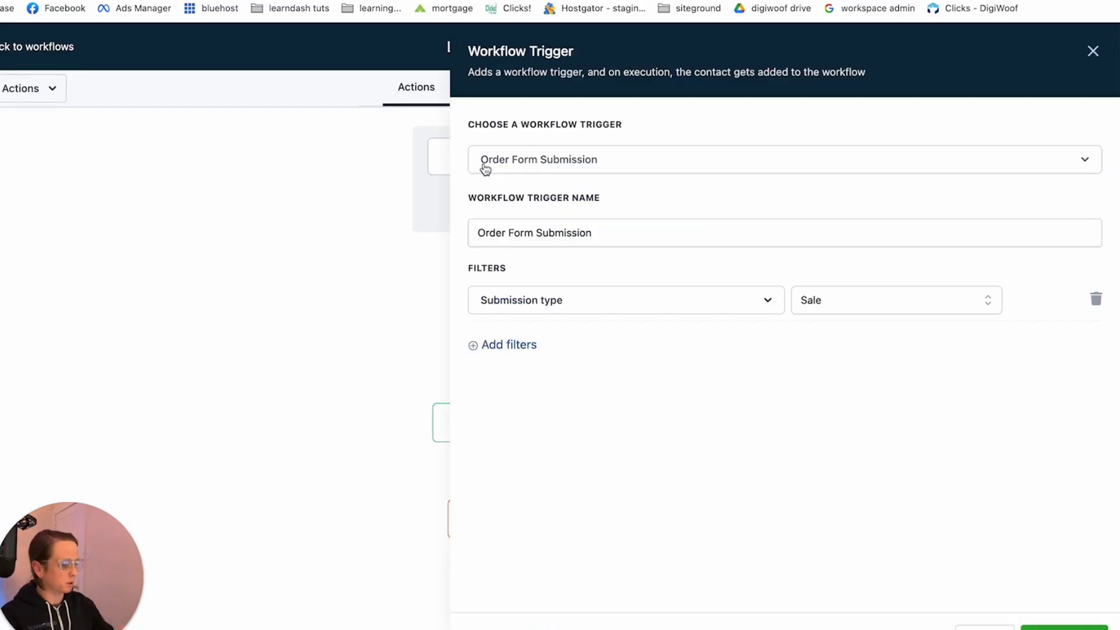
pyautogui.click(1064, 628)
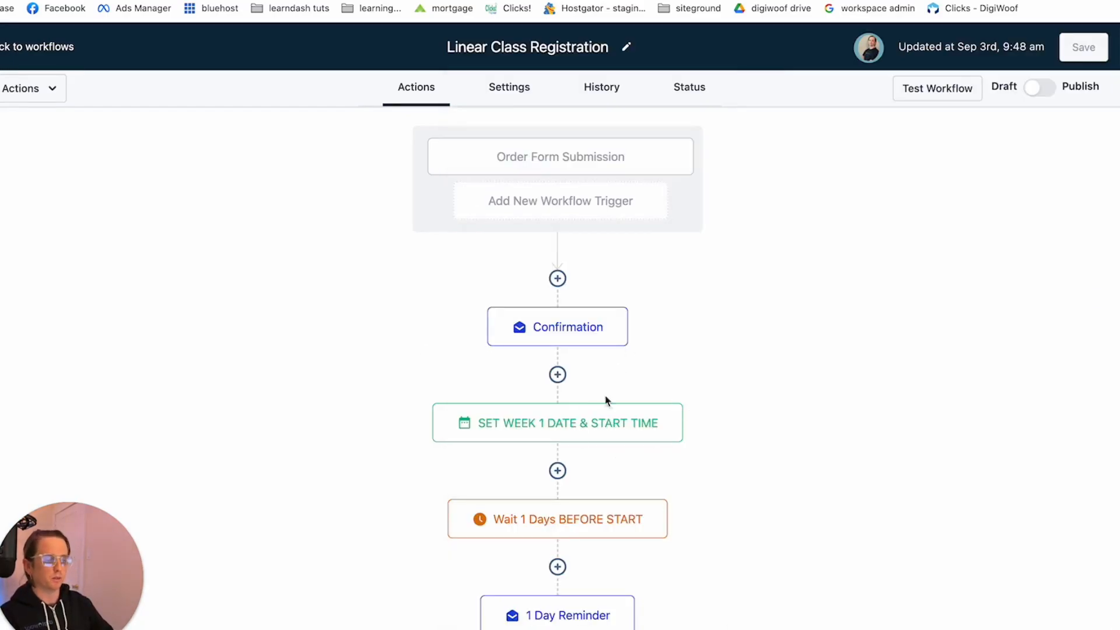
pyautogui.scroll(-2, 530, 437)
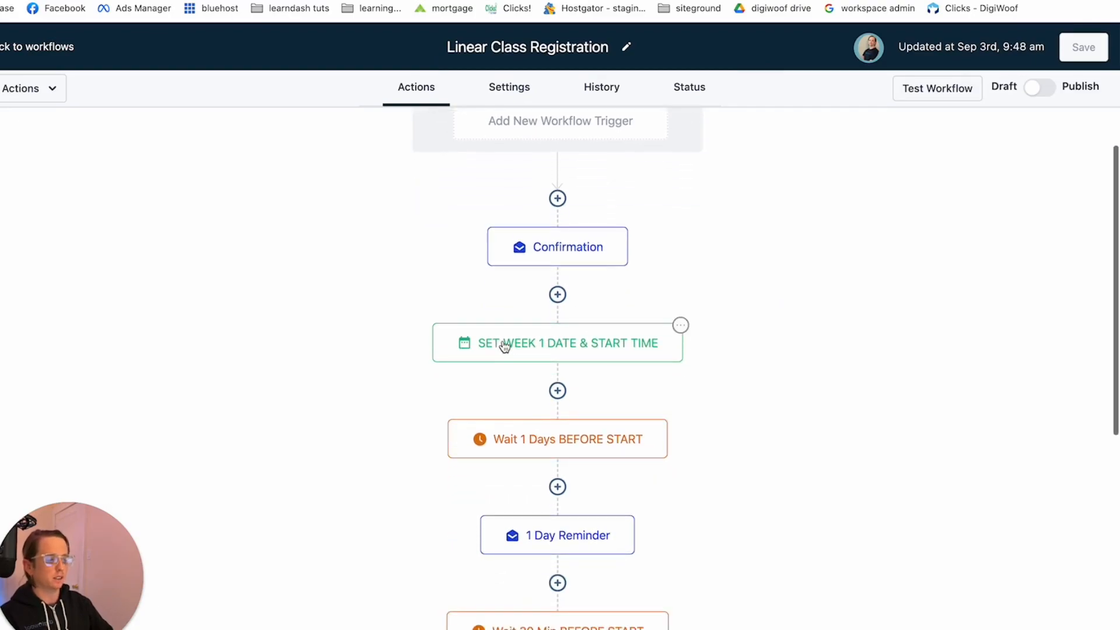
pyautogui.click(506, 347)
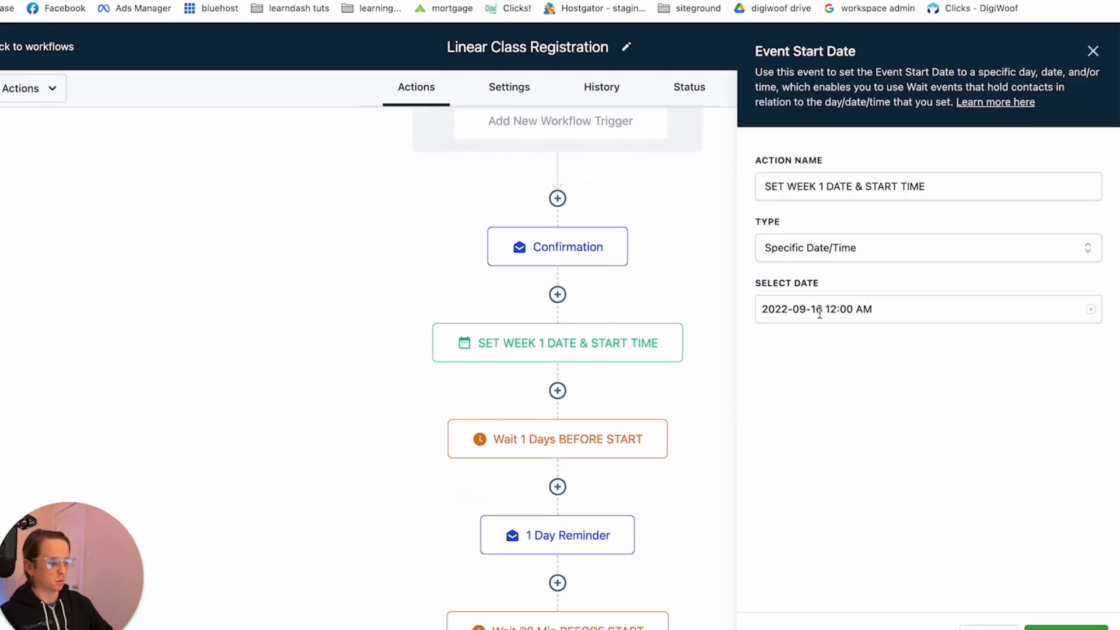
pyautogui.click(957, 626)
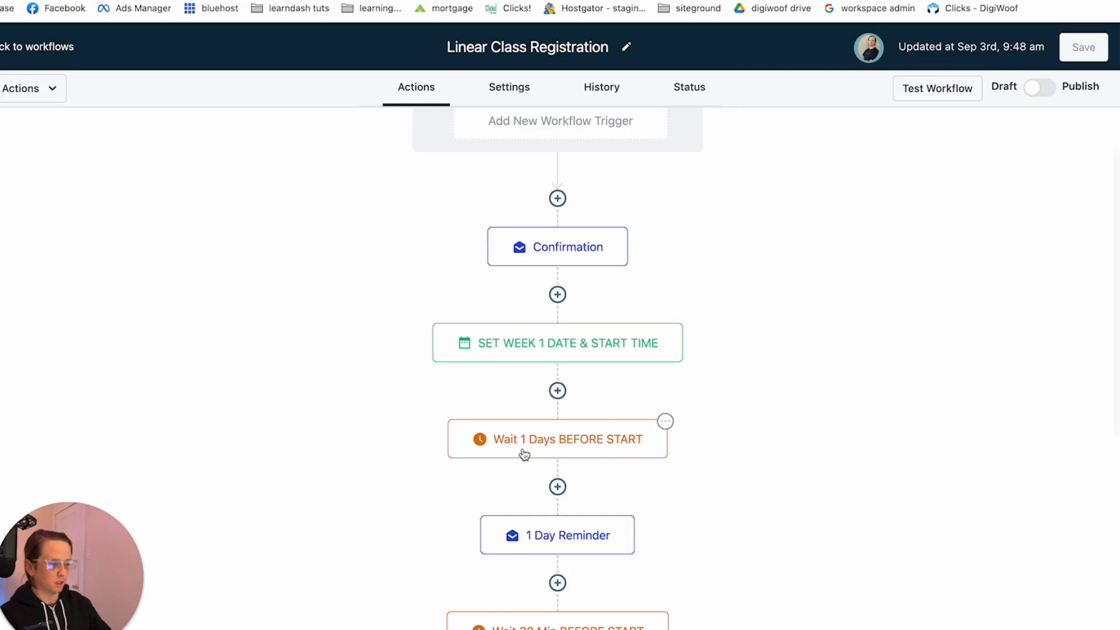
# Examine the reminders, the Wait After action and the homework e-mail through to the end of the workflow
pyautogui.scroll(-1, 543, 496)
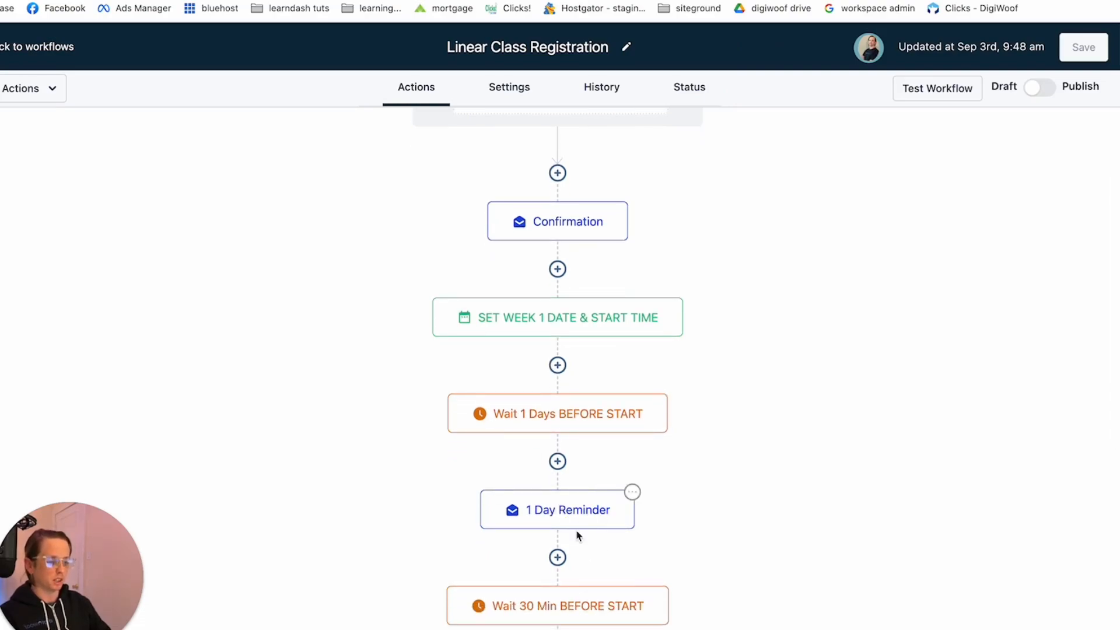
pyautogui.scroll(-7, 577, 535)
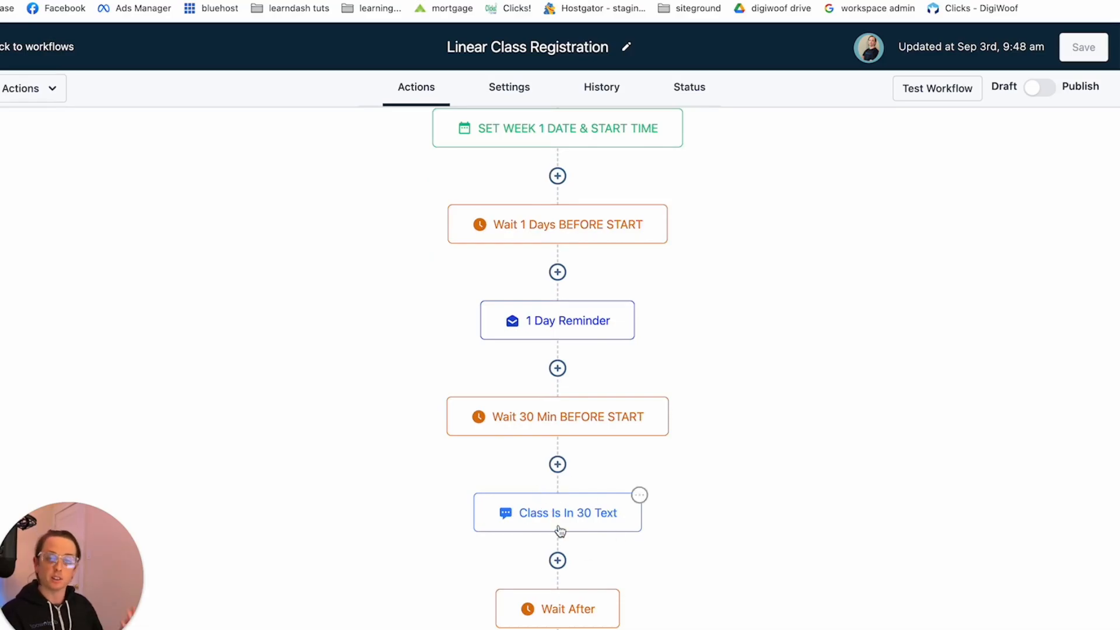
pyautogui.scroll(-6, 560, 530)
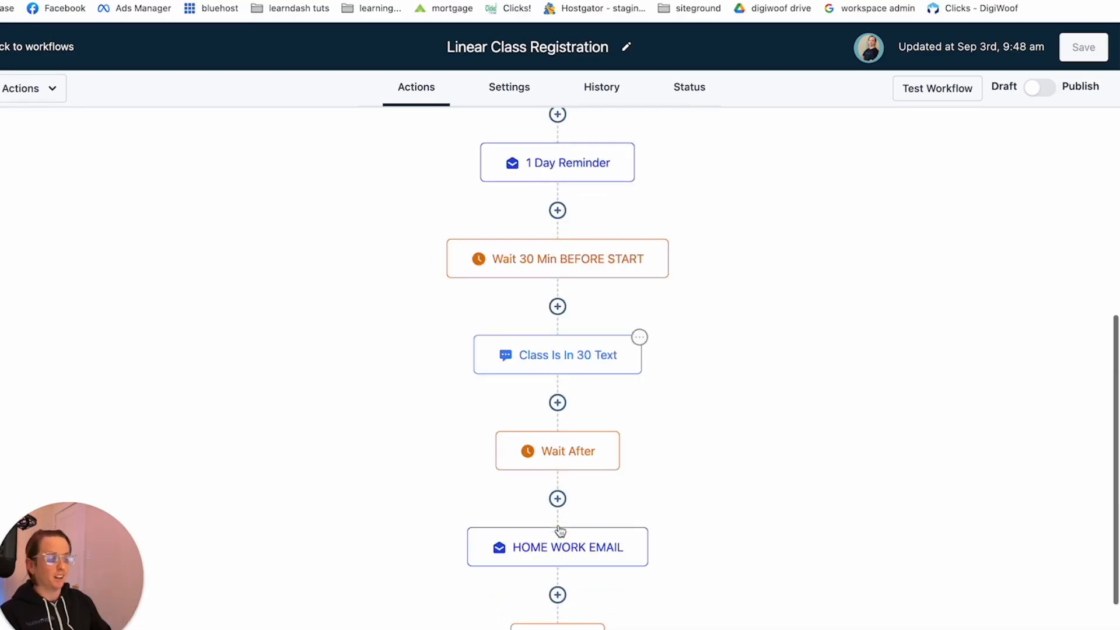
pyautogui.click(538, 444)
pyautogui.click(989, 628)
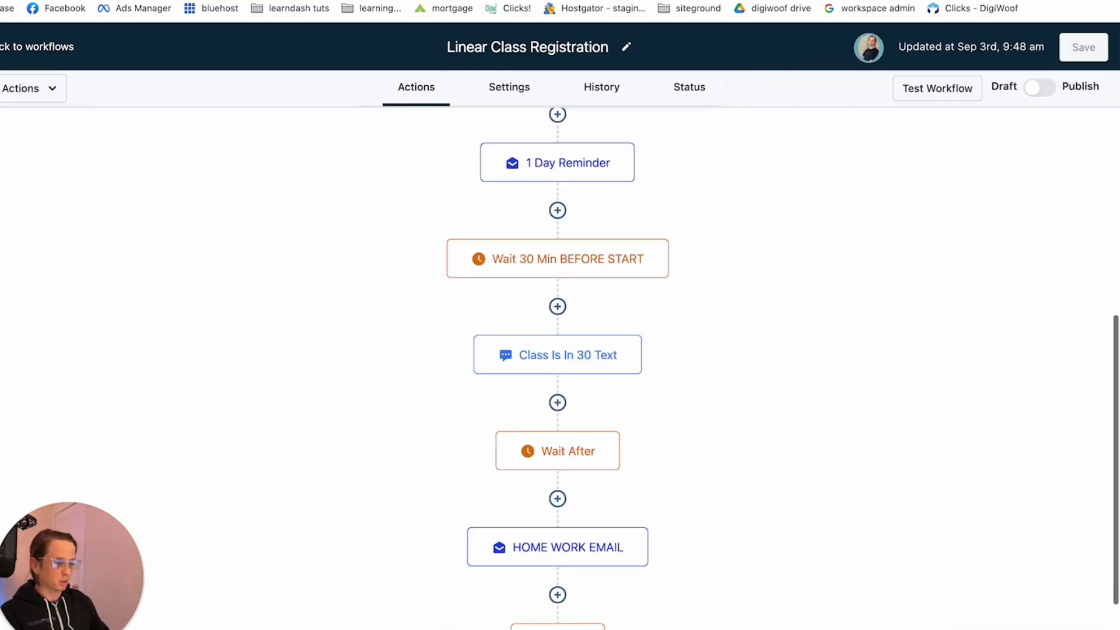
pyautogui.click(575, 548)
pyautogui.scroll(-5, 834, 471)
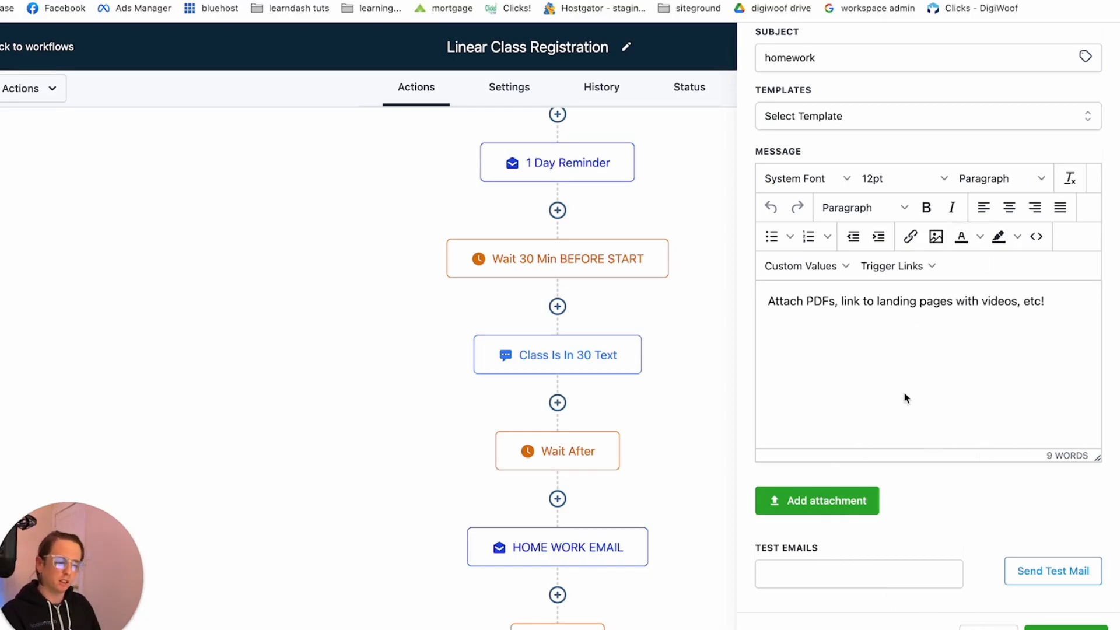
pyautogui.scroll(-4, 762, 540)
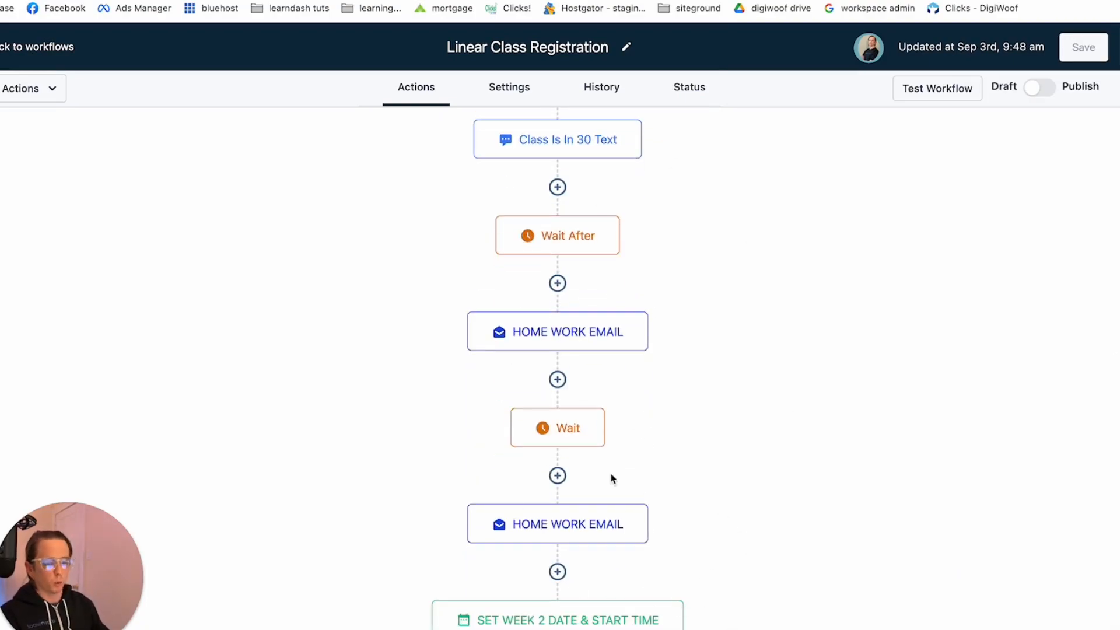
pyautogui.scroll(-2, 611, 478)
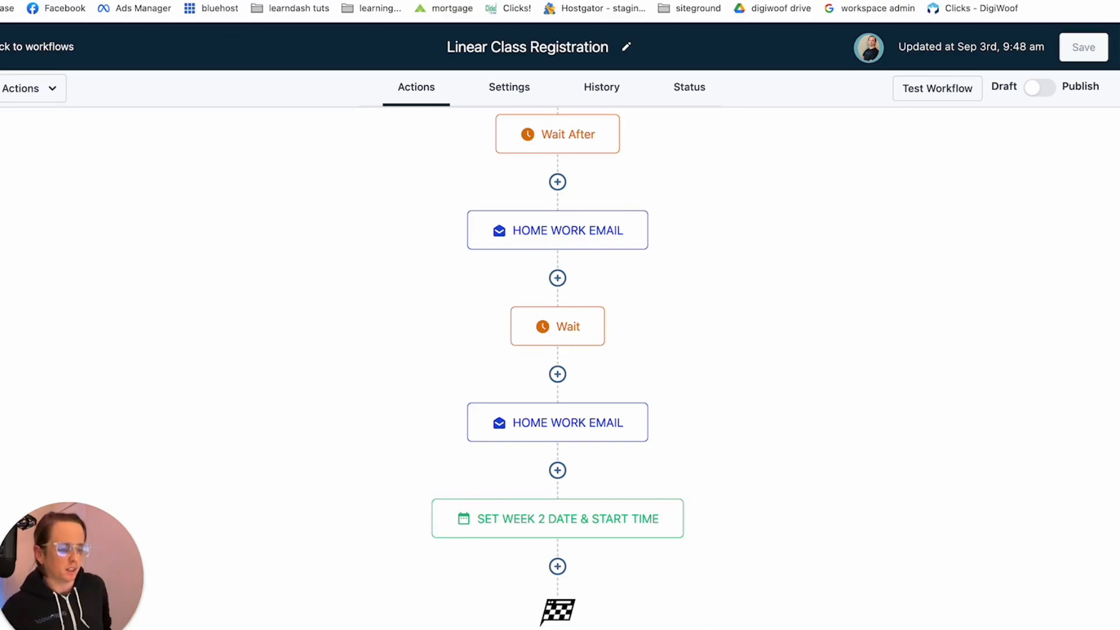
# Add a Wait action after SET WEEK 2 DATE & START TIME, holding until 5 days after the Event / Appointment time, and save it
pyautogui.click(558, 566)
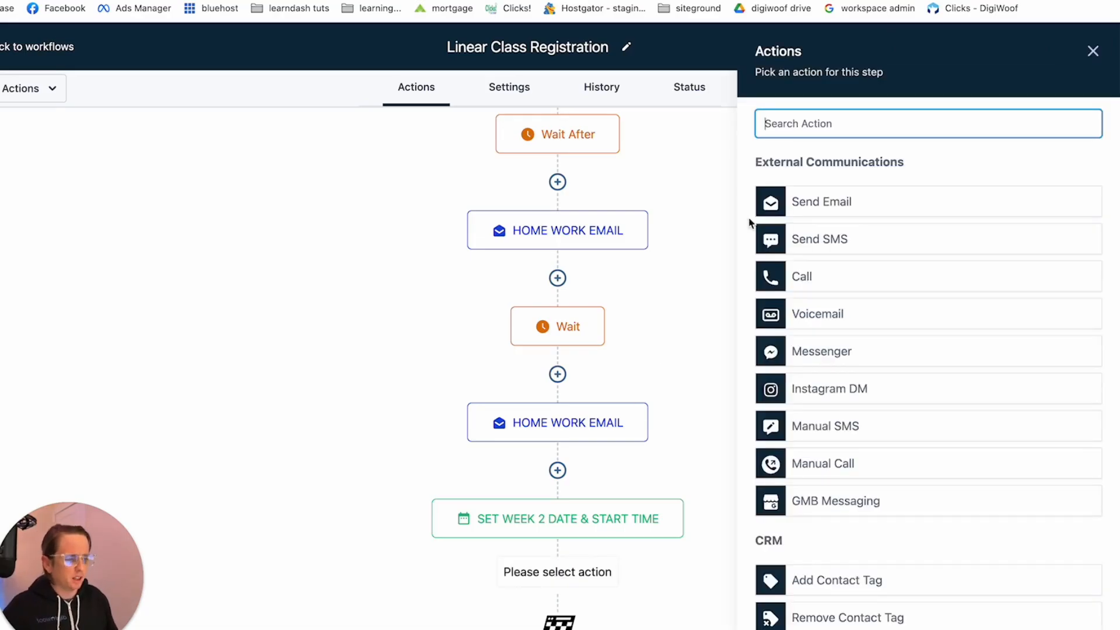
pyautogui.write('wait')
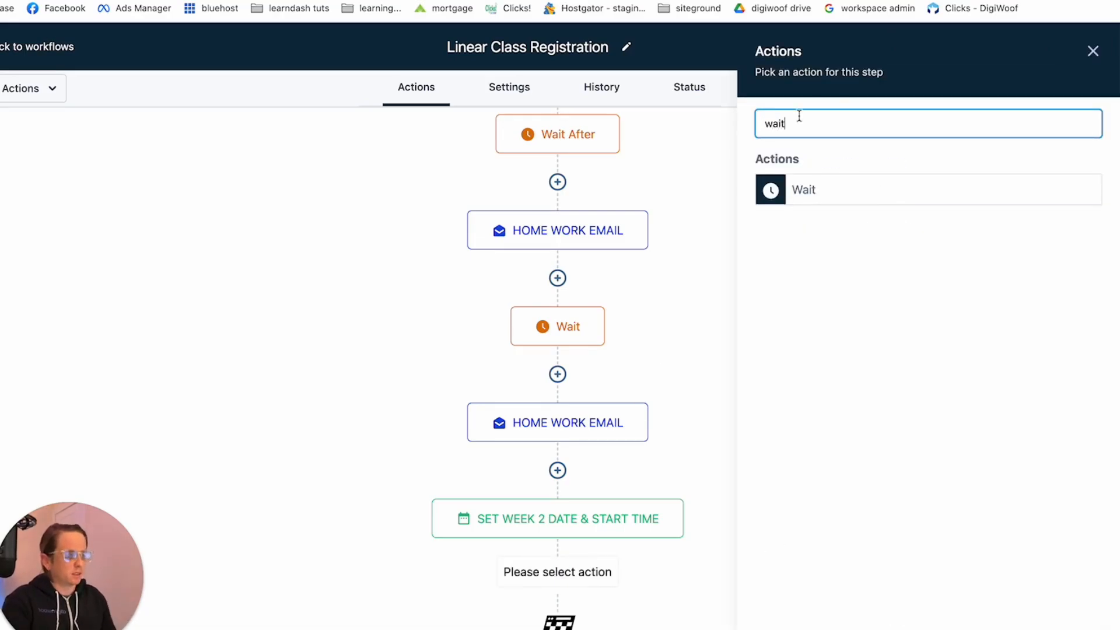
pyautogui.click(840, 198)
pyautogui.click(570, 221)
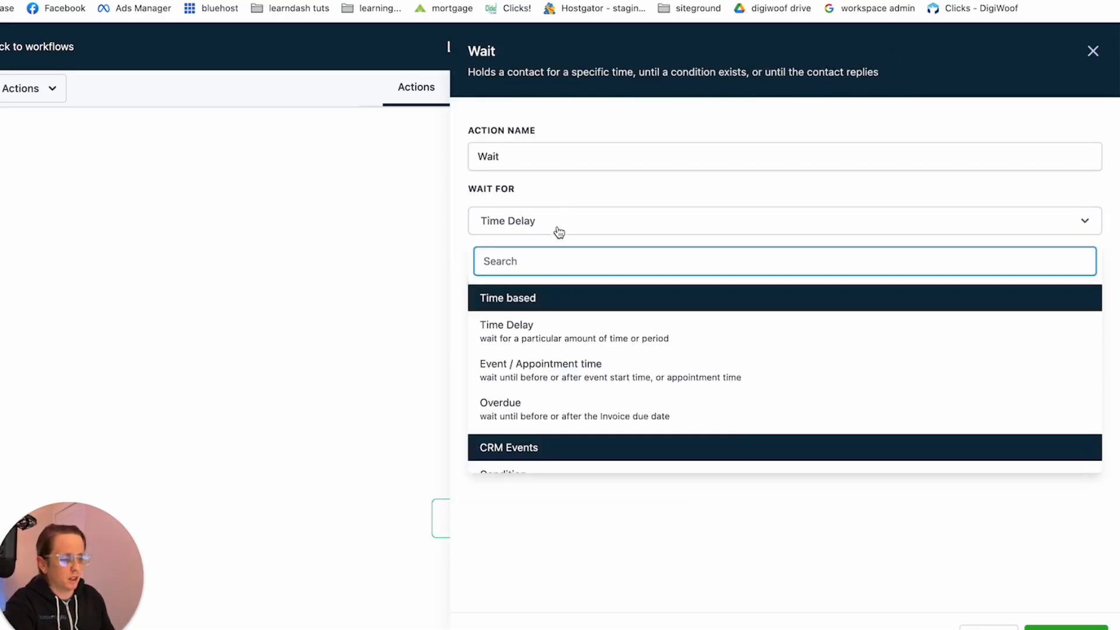
pyautogui.click(601, 367)
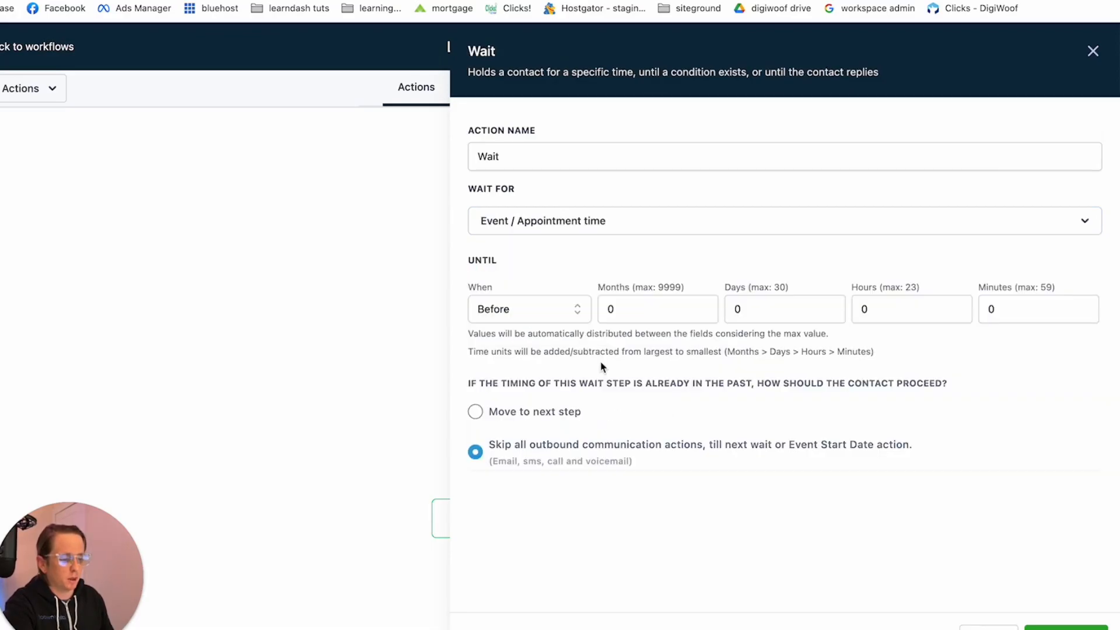
pyautogui.click(514, 311)
pyautogui.click(489, 342)
pyautogui.click(734, 310)
pyautogui.press('BackSpace')
pyautogui.write('8')
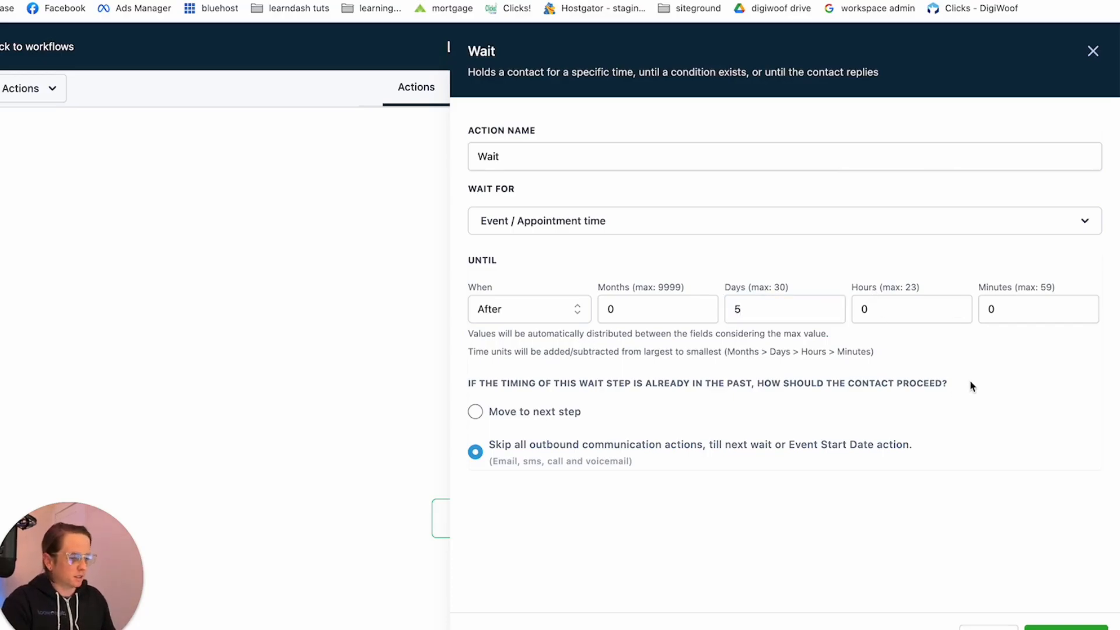
pyautogui.click(1067, 627)
# Start a Send Review Request action after the final Wait action and close its settings without choosing a review type
pyautogui.scroll(-2, 538, 627)
pyautogui.click(557, 566)
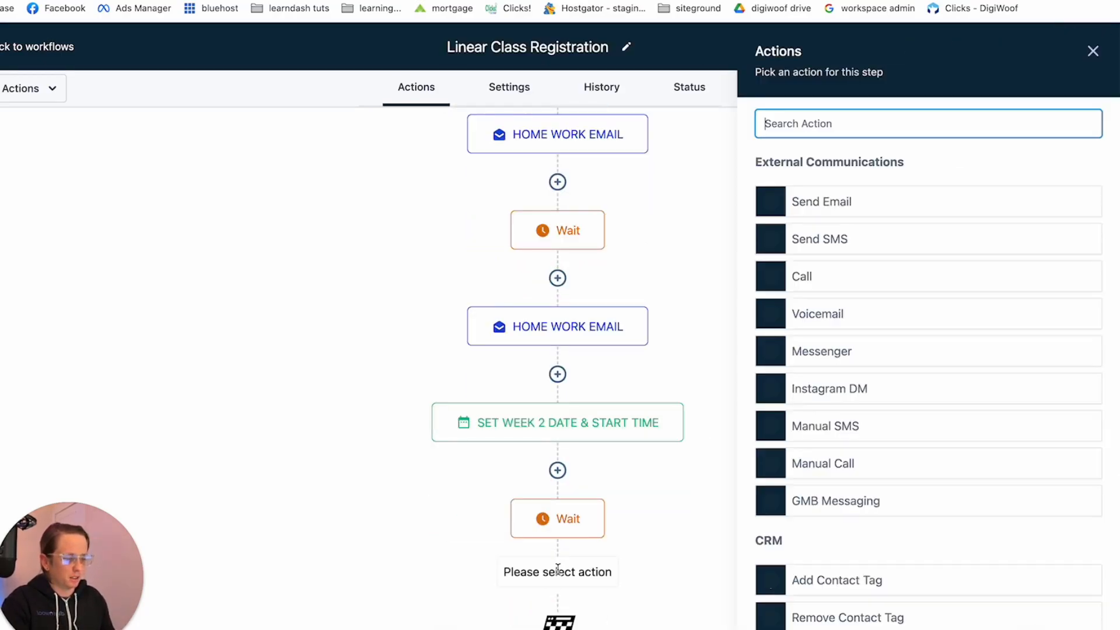
pyautogui.write('review')
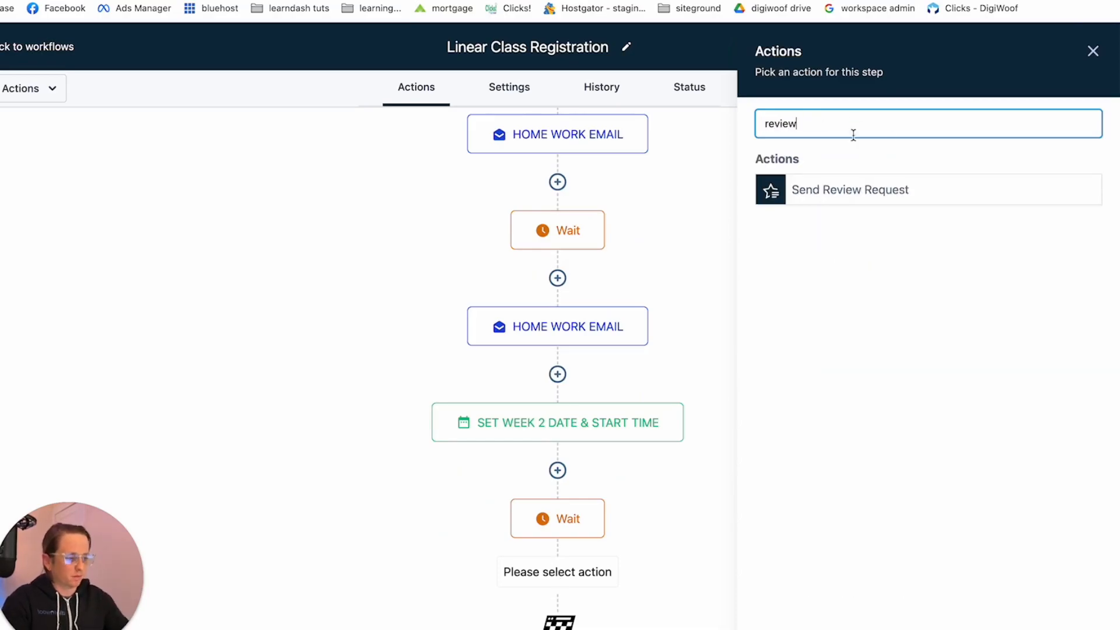
pyautogui.click(897, 189)
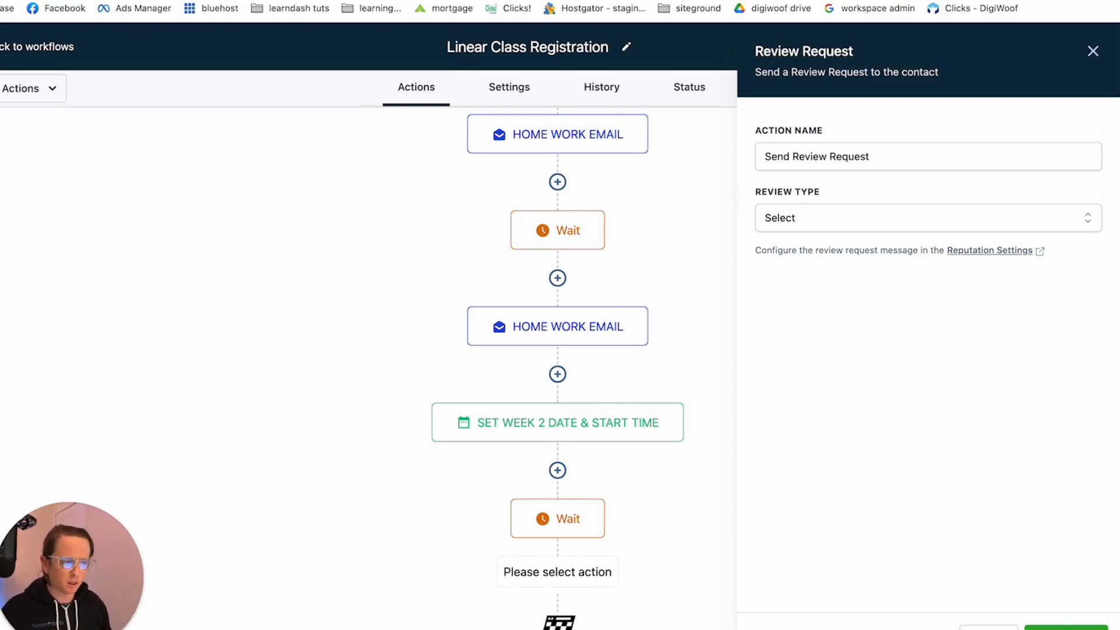
pyautogui.click(1093, 51)
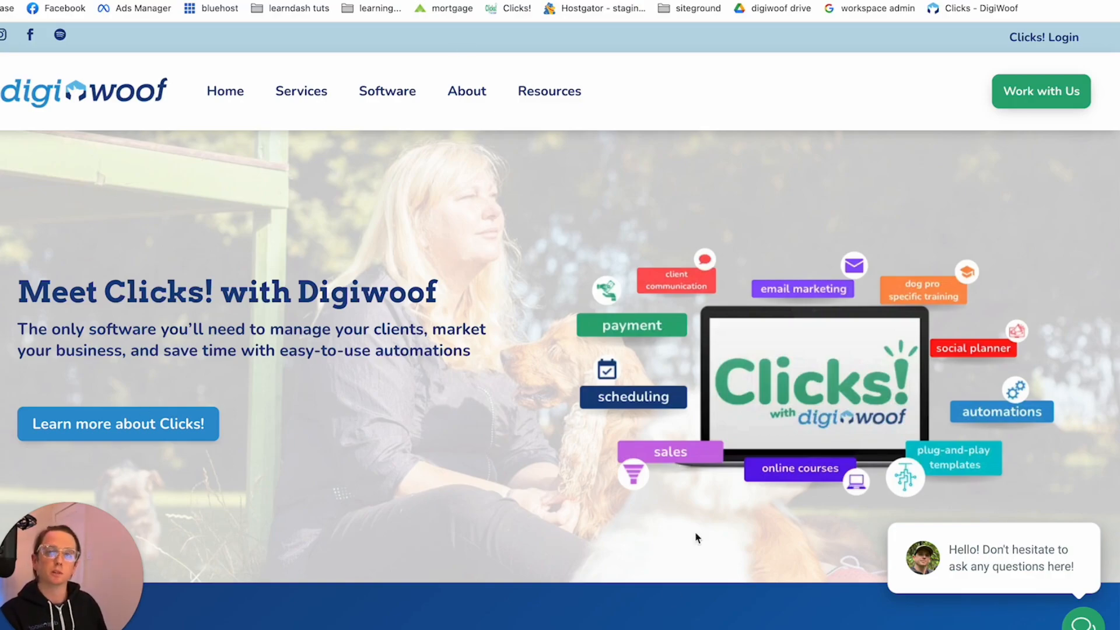
pyautogui.scroll(-4, 651, 573)
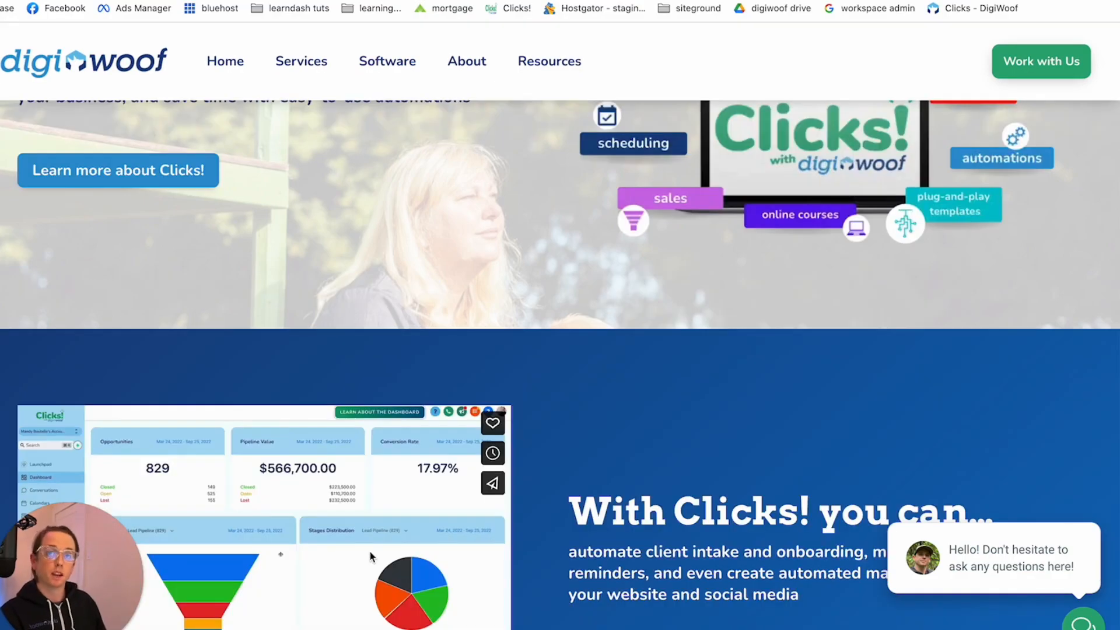
pyautogui.scroll(-2, 372, 557)
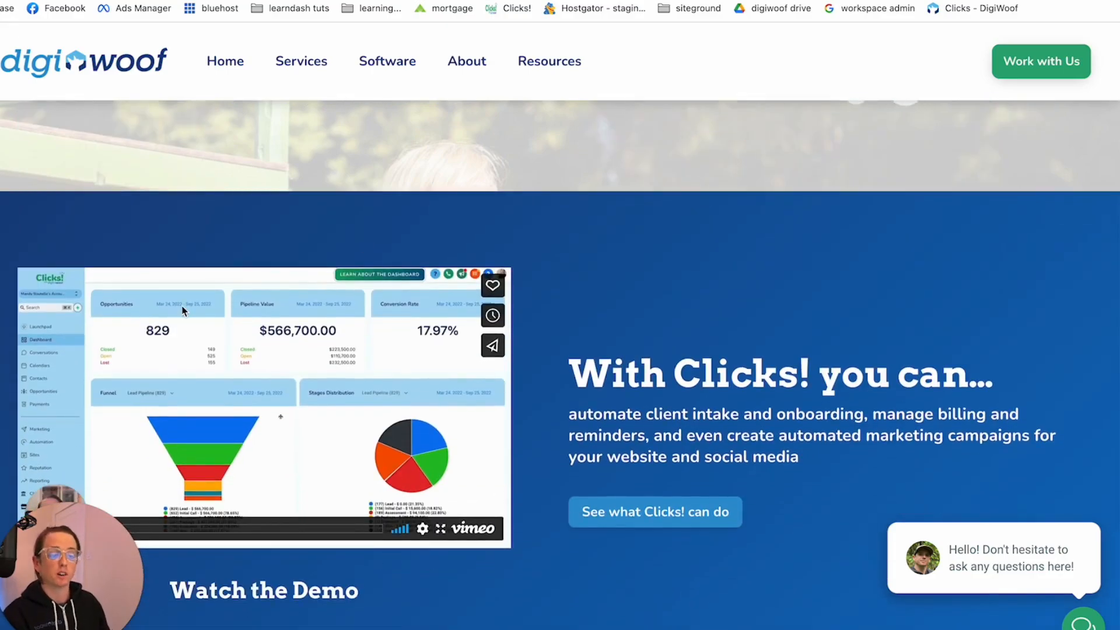
pyautogui.scroll(-1, 350, 362)
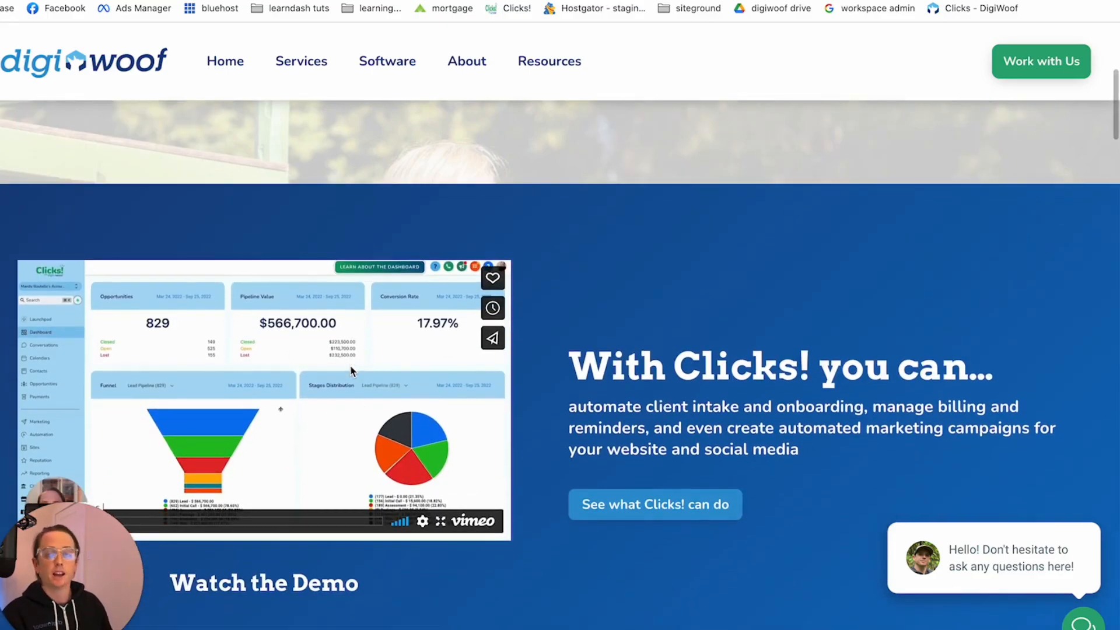